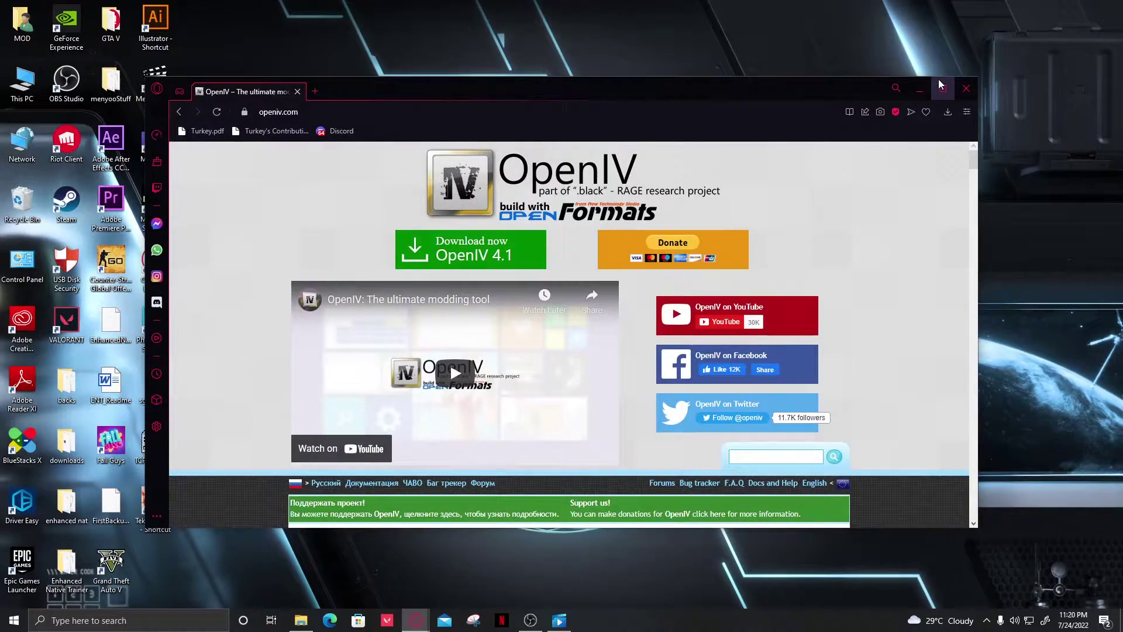
- Maximize the Opera GX window showing the OpenIV site
click(942, 88)
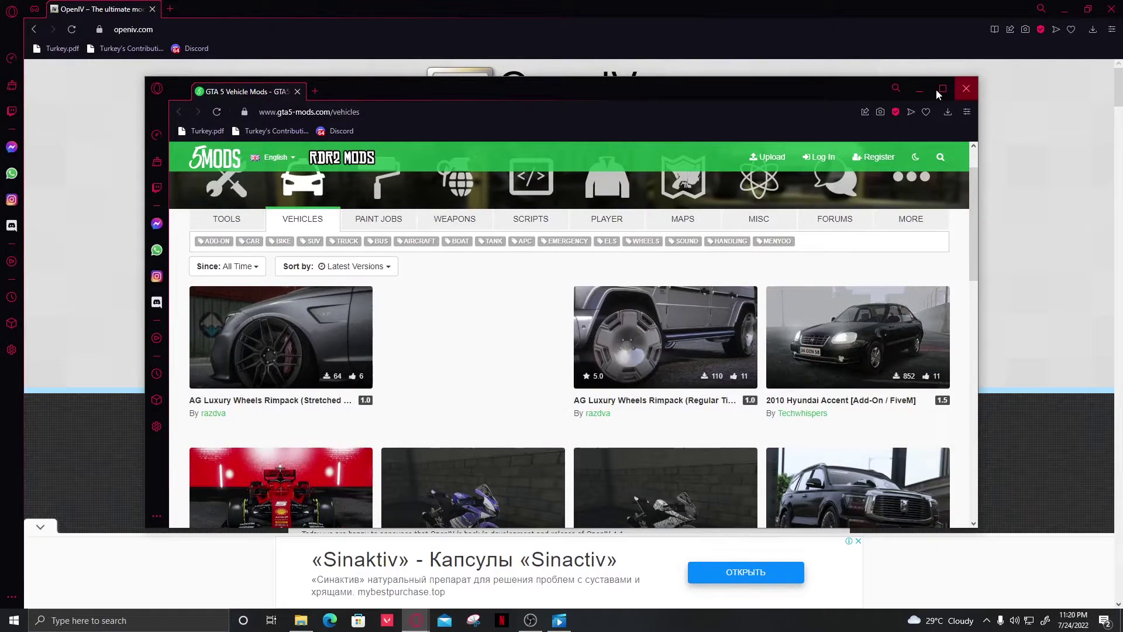
- Maximize the GTA5-Mods window and scroll through the vehicle mods listing
click(937, 89)
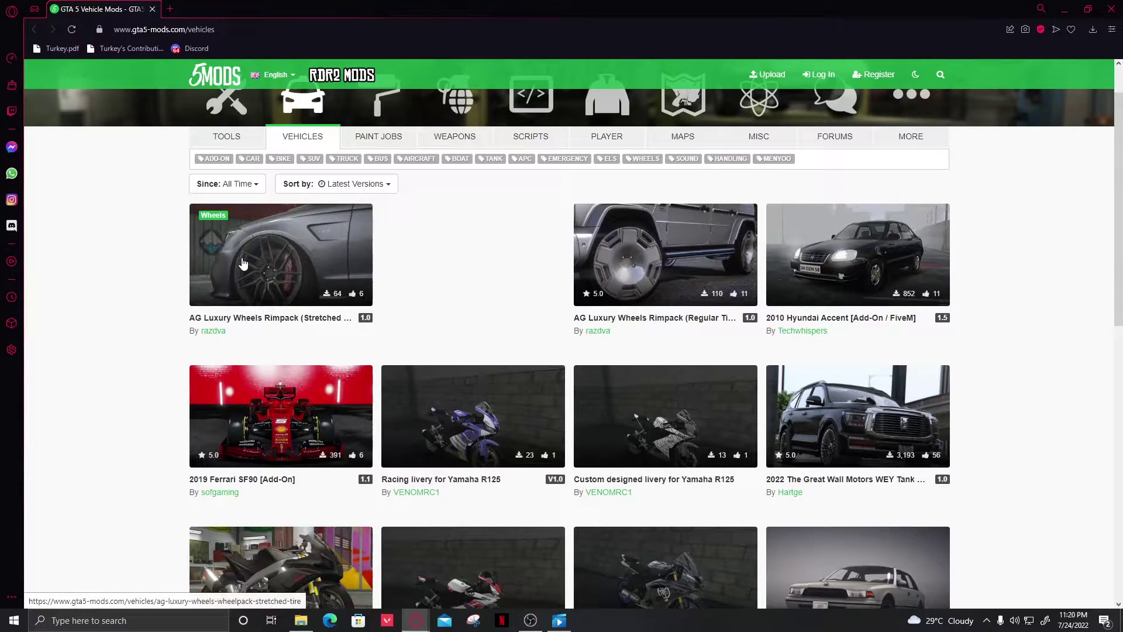
scroll(508, 242, down, 2)
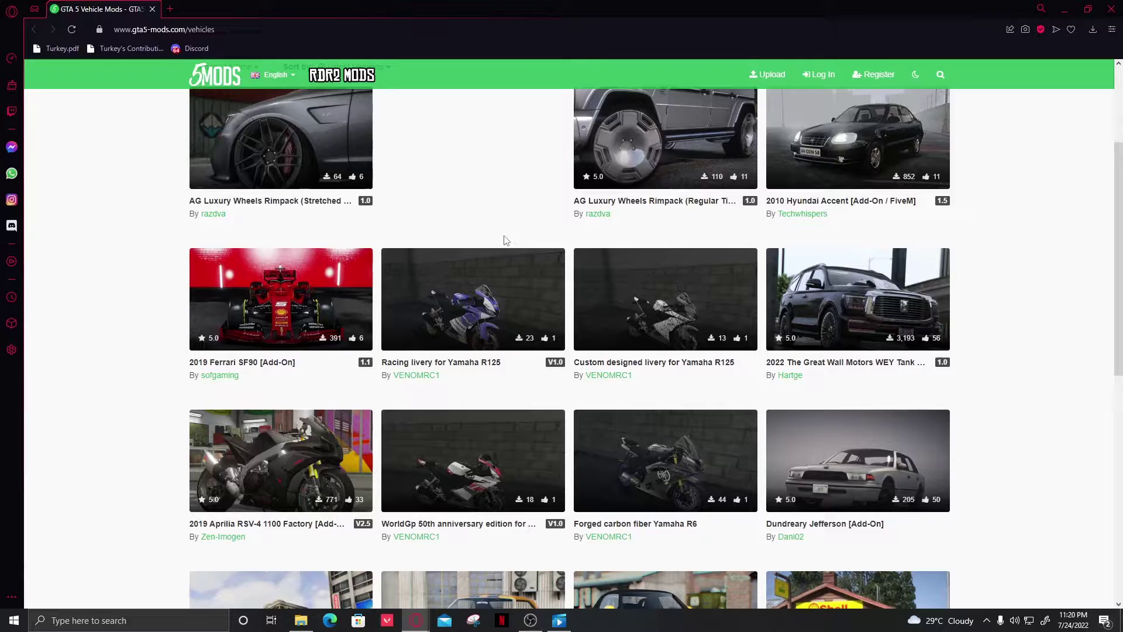
scroll(506, 240, down, 2)
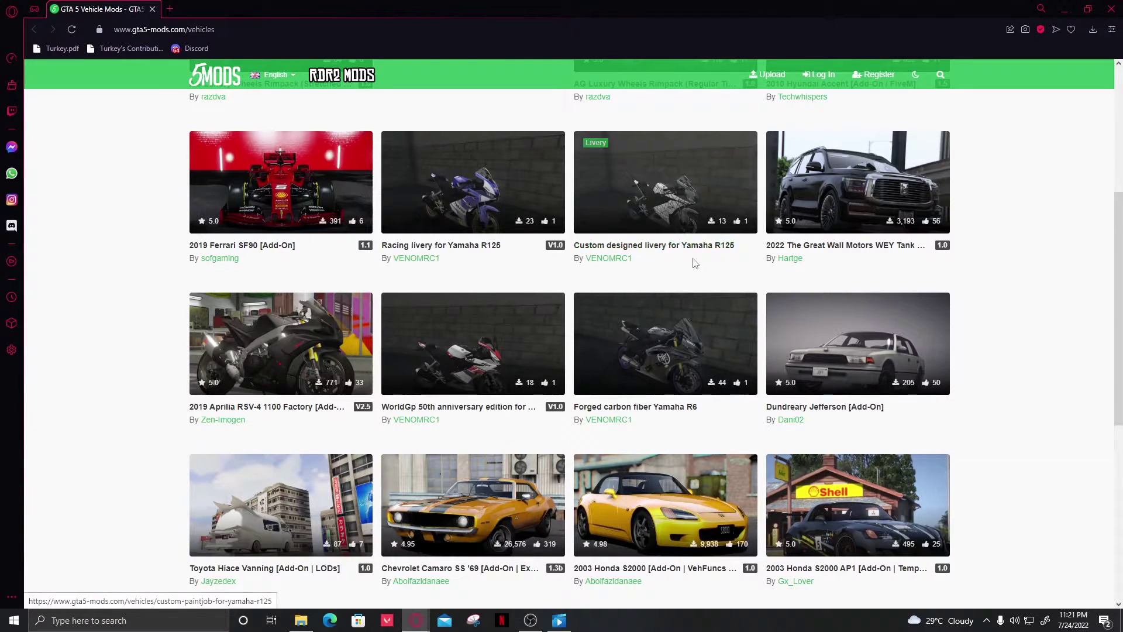
scroll(689, 279, down, 3)
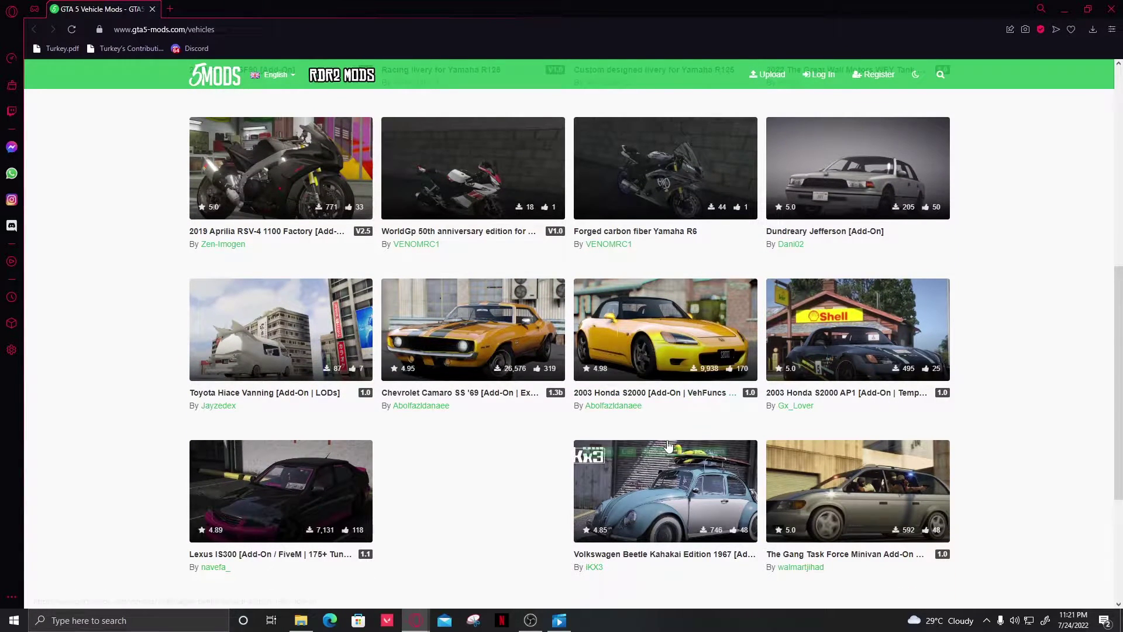
scroll(652, 408, up, 1)
scroll(625, 446, up, 7)
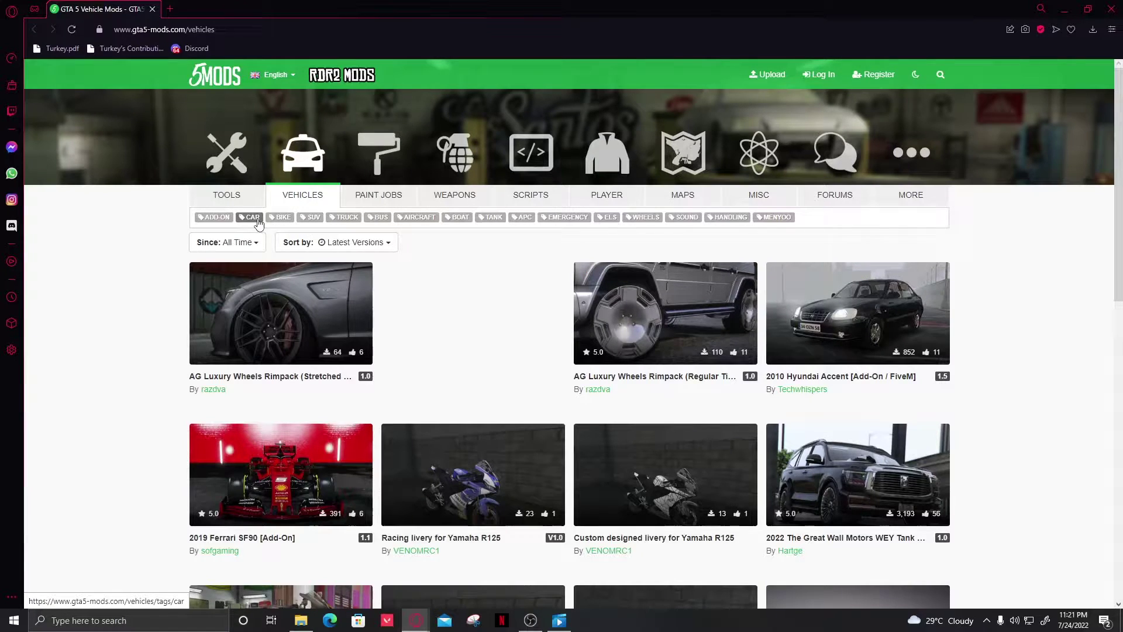
- Filter the vehicle listing to SUV mods and scroll through the results
click(313, 220)
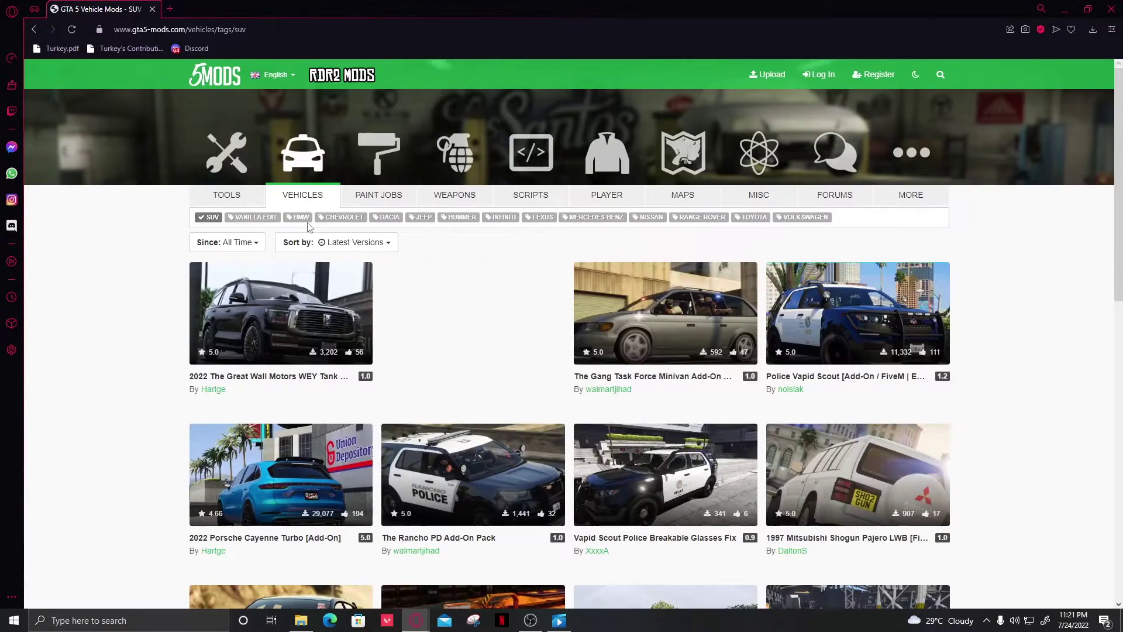
scroll(884, 363, down, 3)
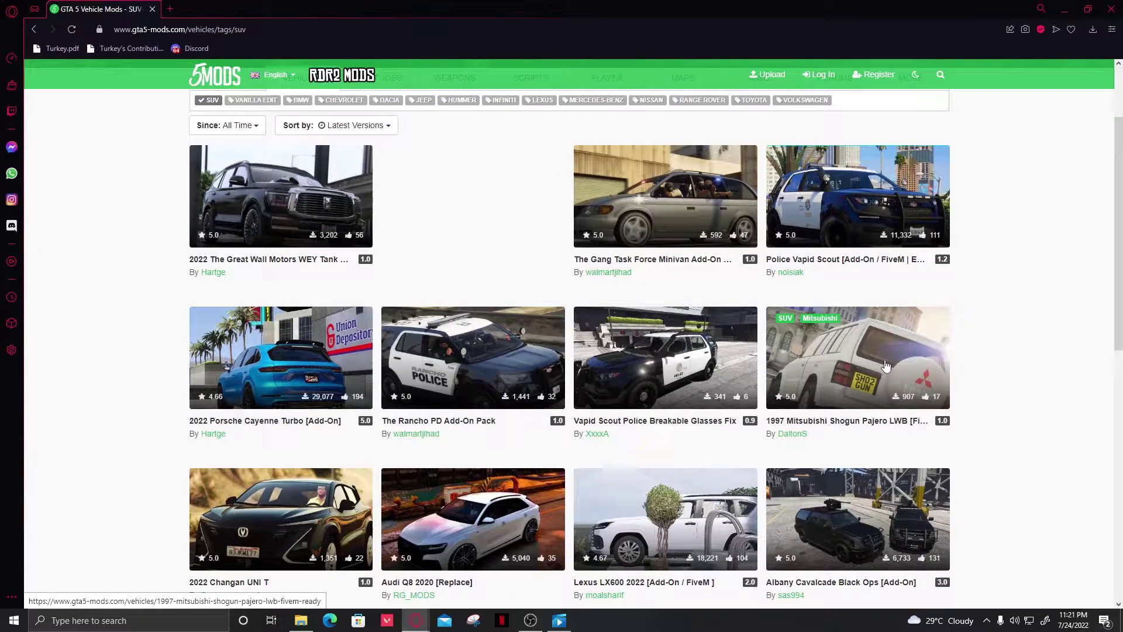
scroll(834, 339, down, 2)
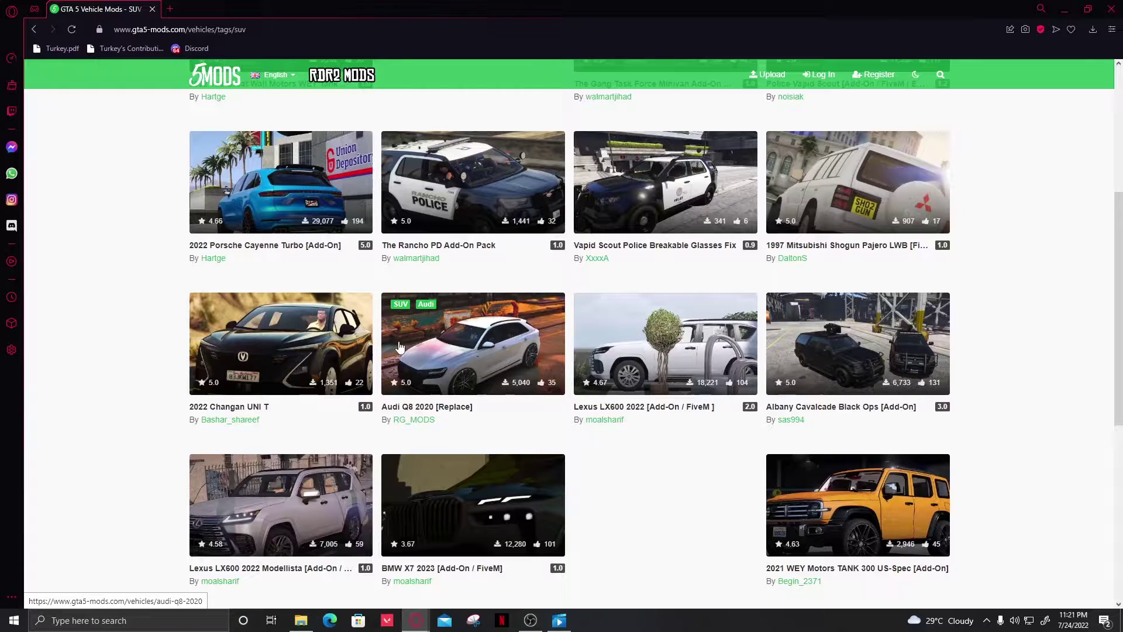
- Open the 2022 Changan UNI T page, enlarge its rear picture, then read the description
click(289, 351)
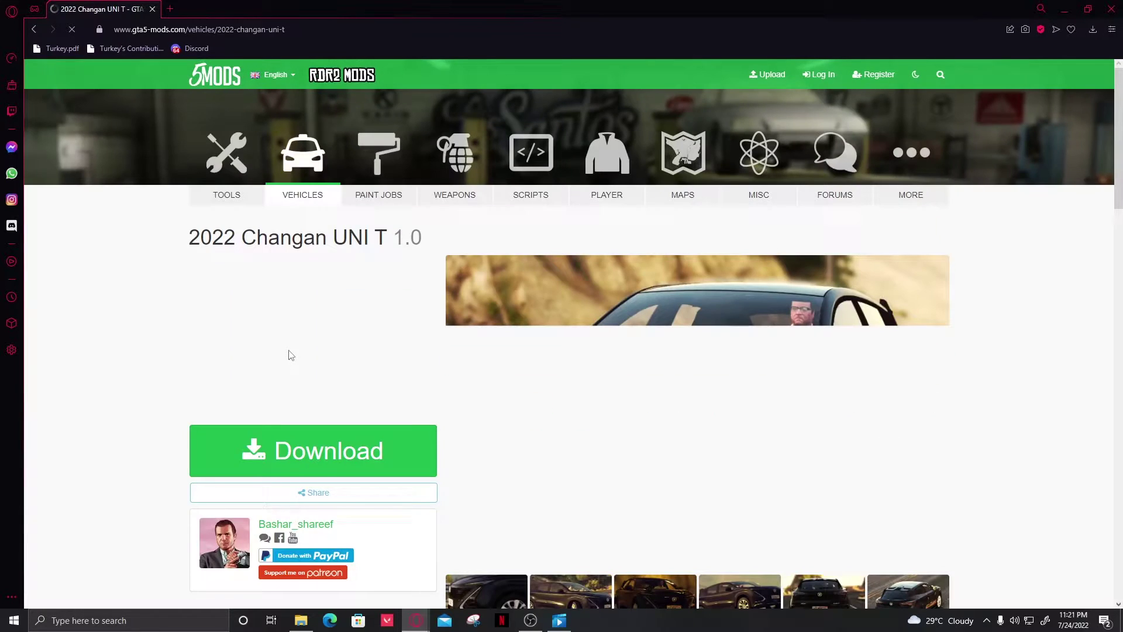
scroll(830, 431, down, 2)
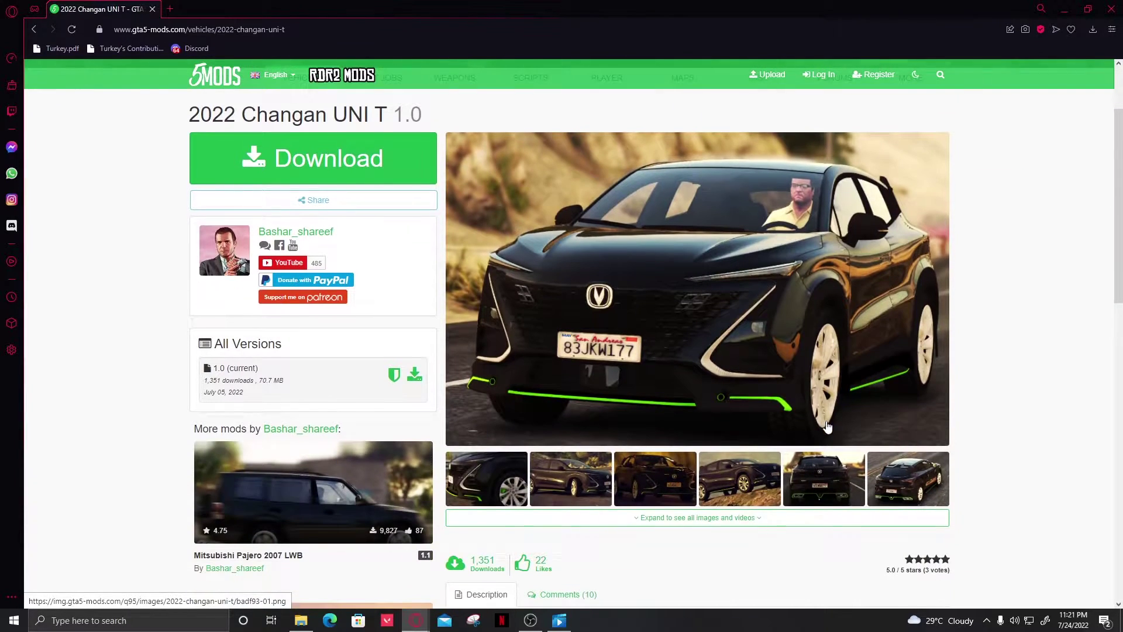
click(811, 476)
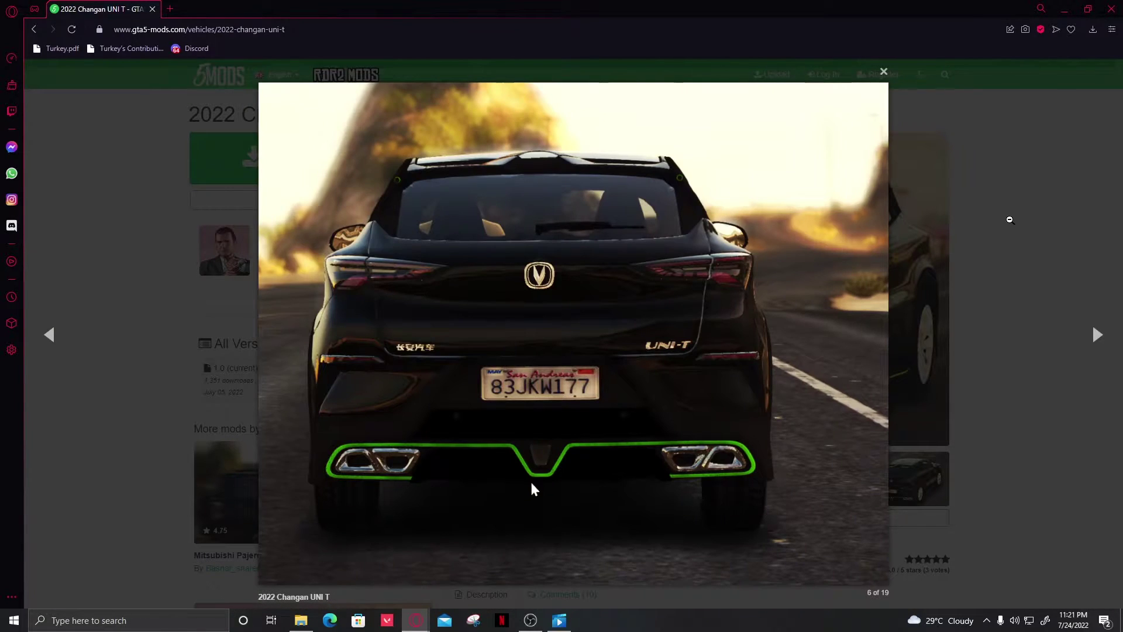
click(953, 168)
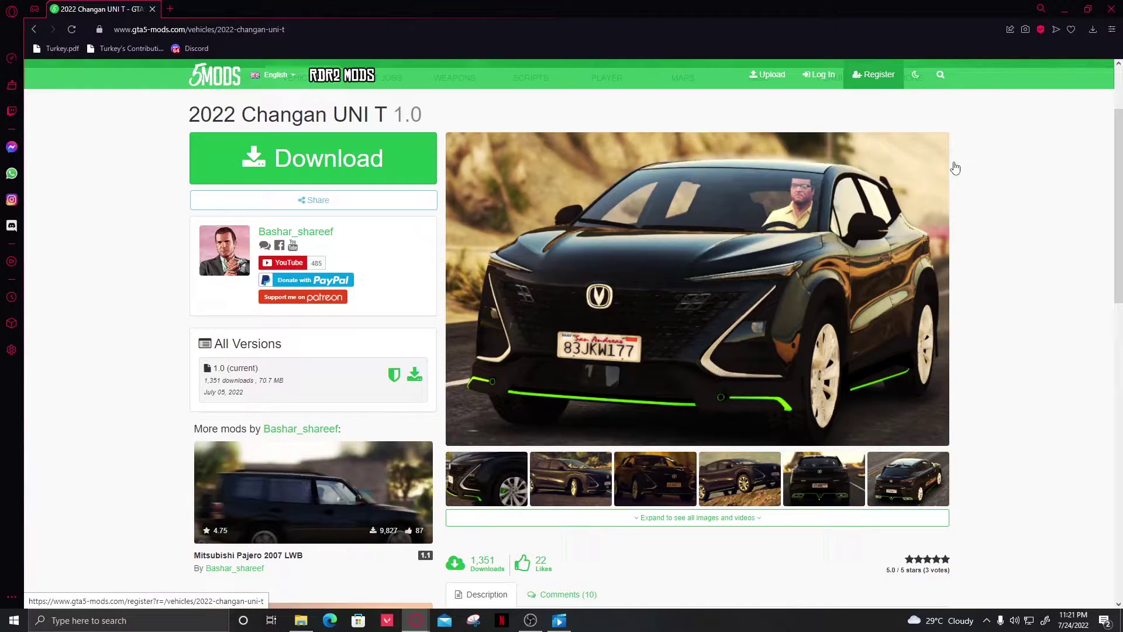
scroll(860, 234, down, 5)
scroll(561, 271, down, 1)
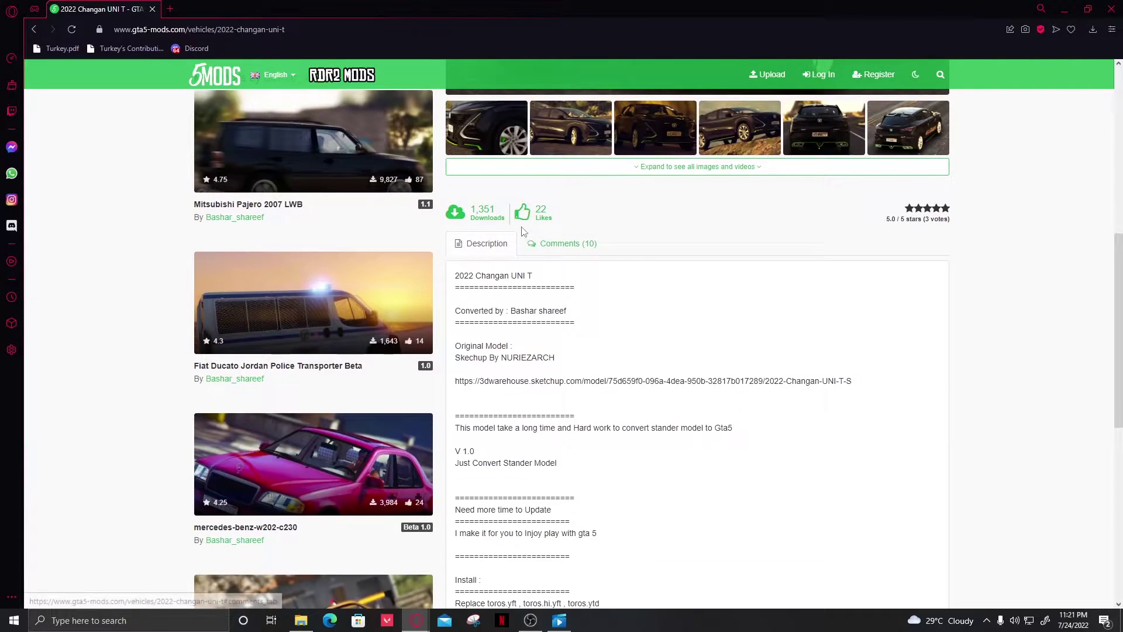
scroll(460, 130, up, 8)
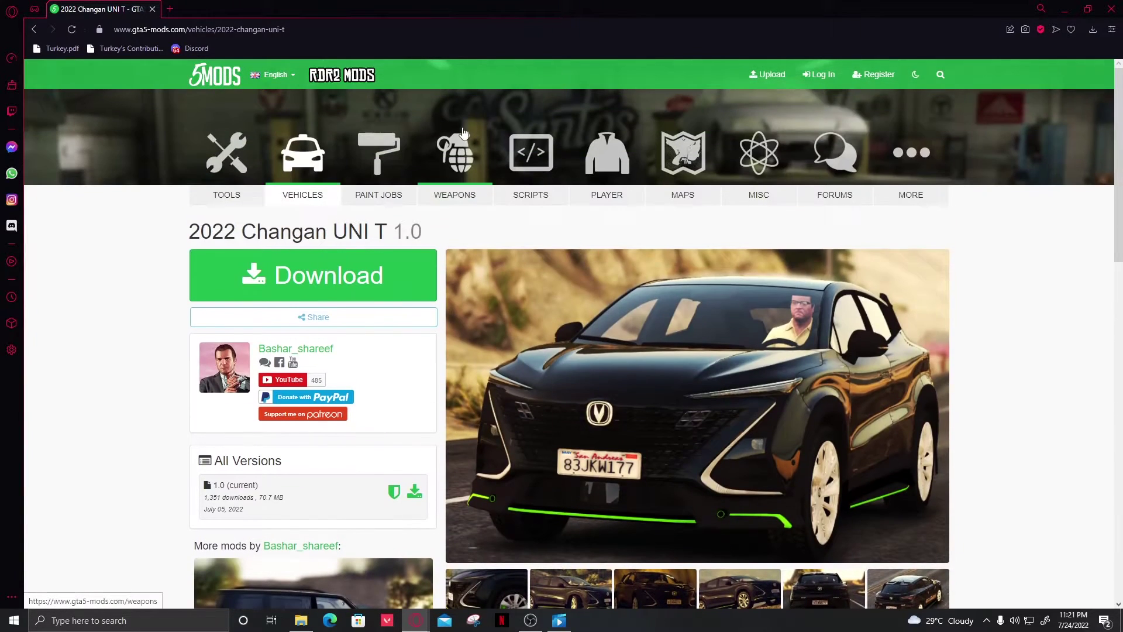
scroll(545, 429, down, 4)
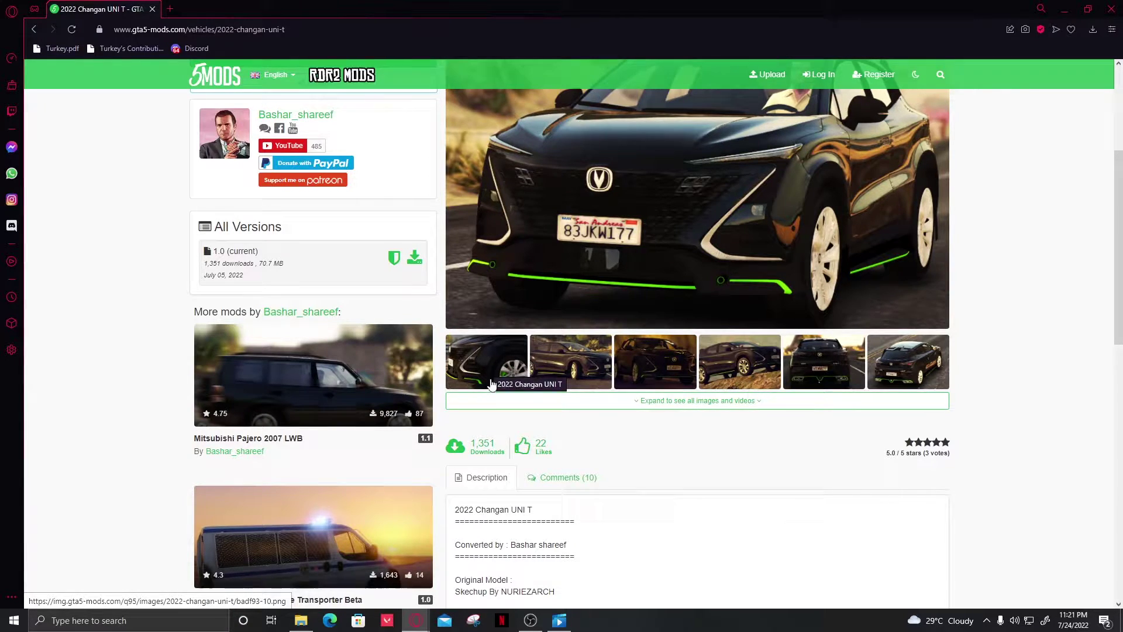
scroll(380, 292, up, 4)
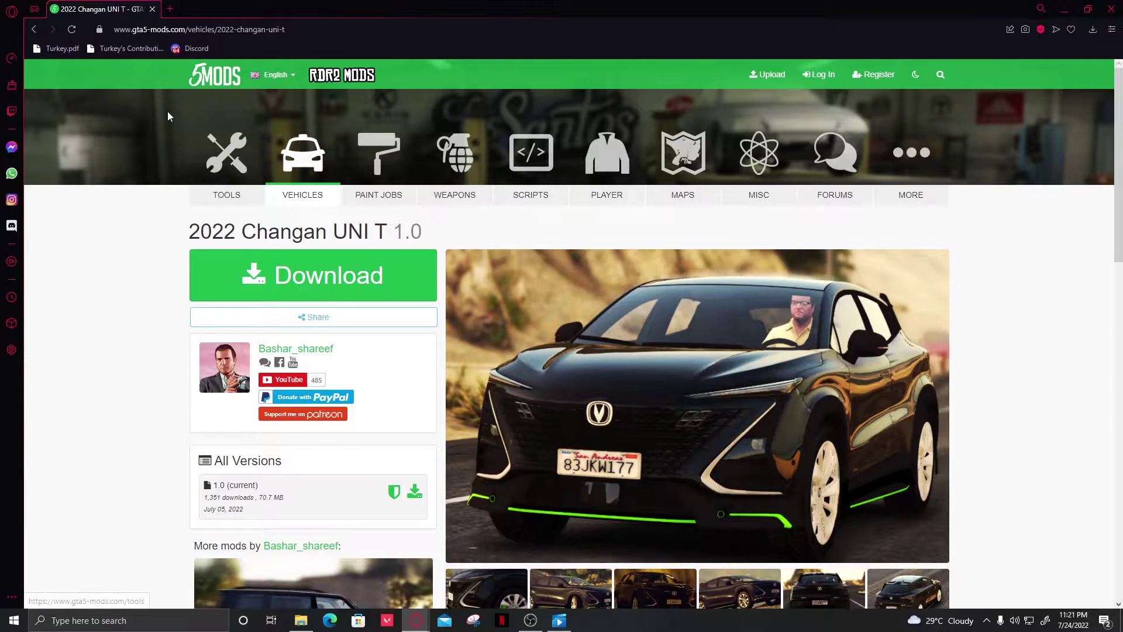
- Return to the SUV listing and open the BMW X7 2023 [Add-On / FiveM] page
click(33, 31)
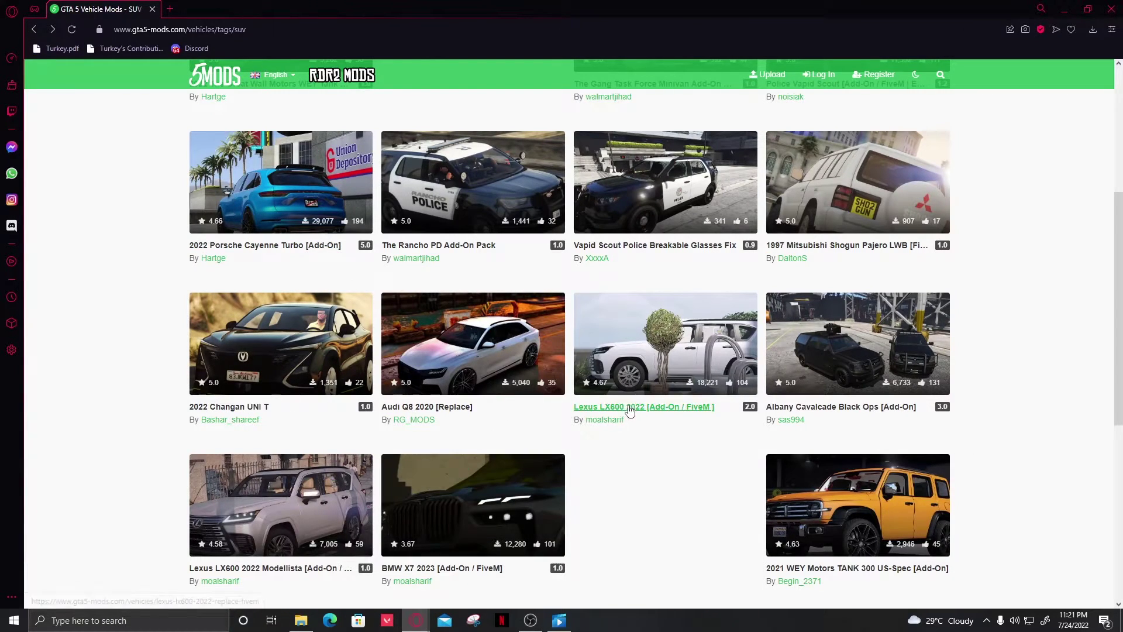
scroll(633, 408, down, 3)
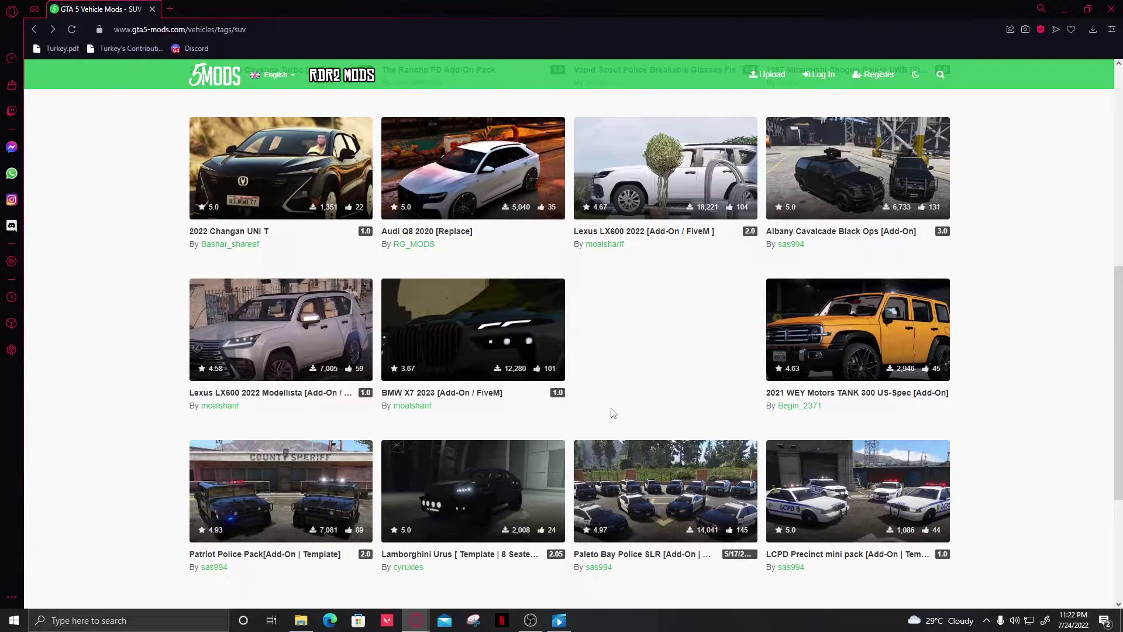
scroll(613, 413, down, 2)
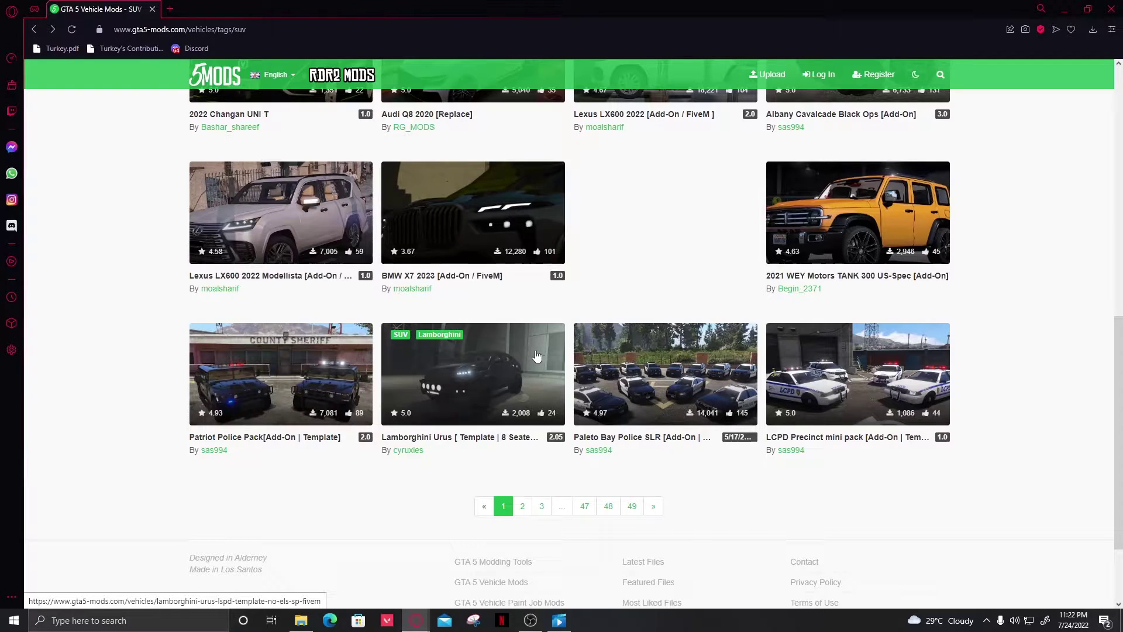
scroll(527, 358, up, 2)
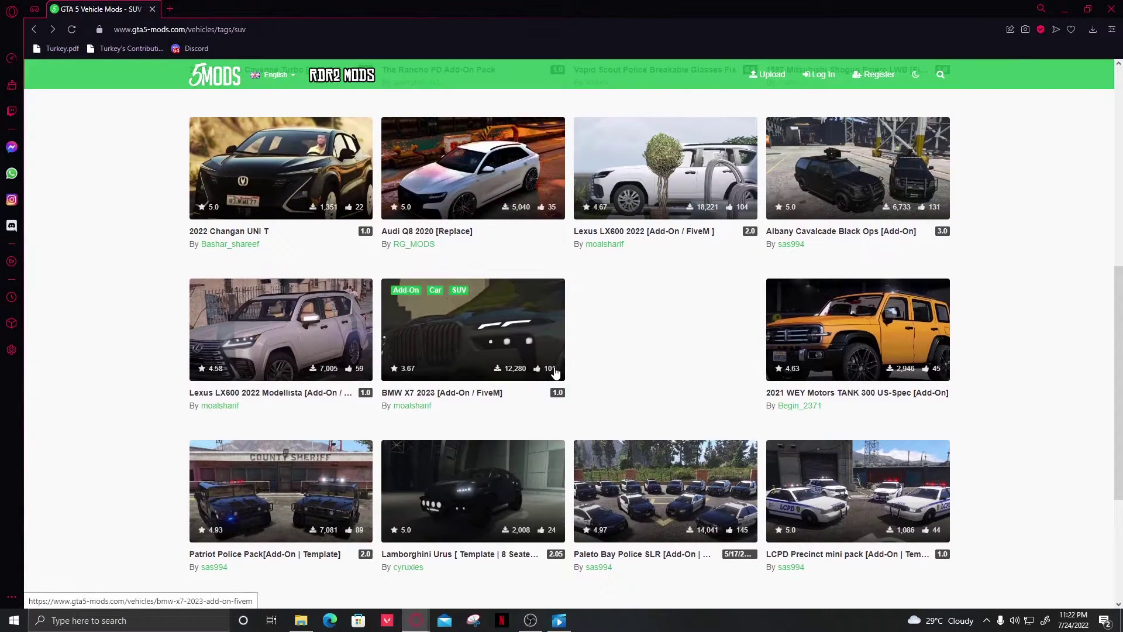
click(522, 359)
- View the blue BMW X7 gallery picture and the next one in the lightbox
scroll(523, 375, down, 8)
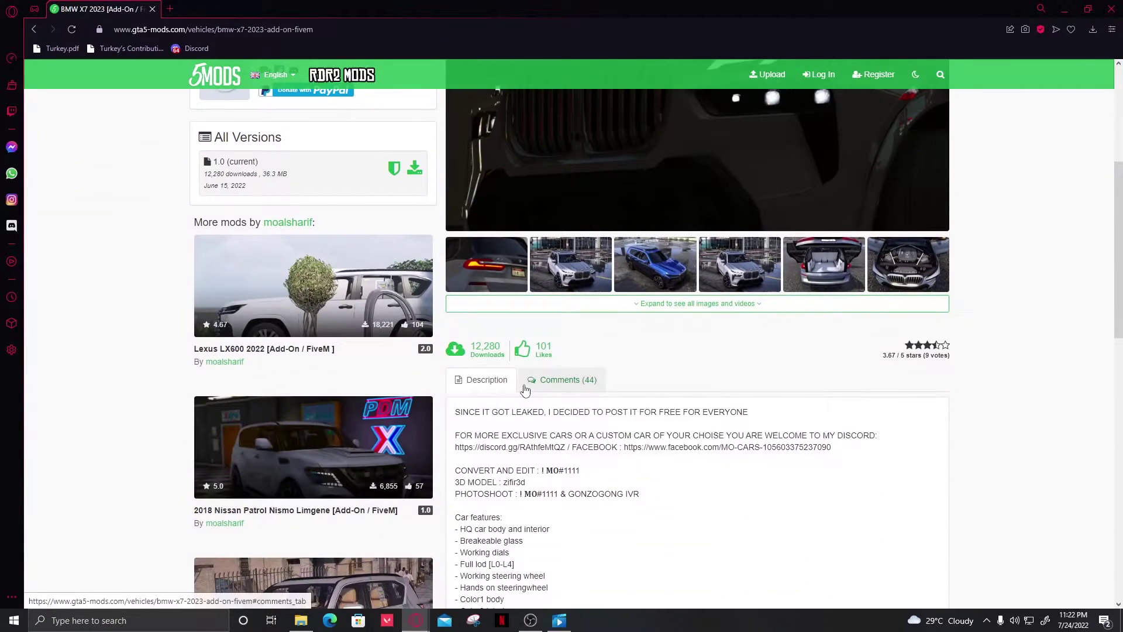
scroll(539, 381, up, 4)
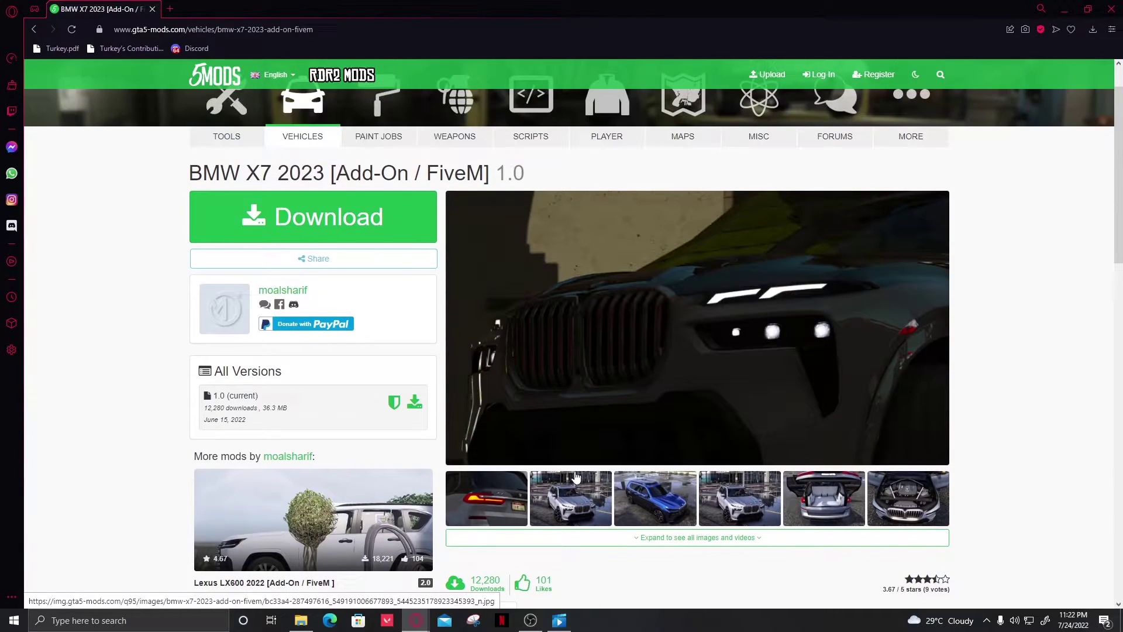
click(680, 515)
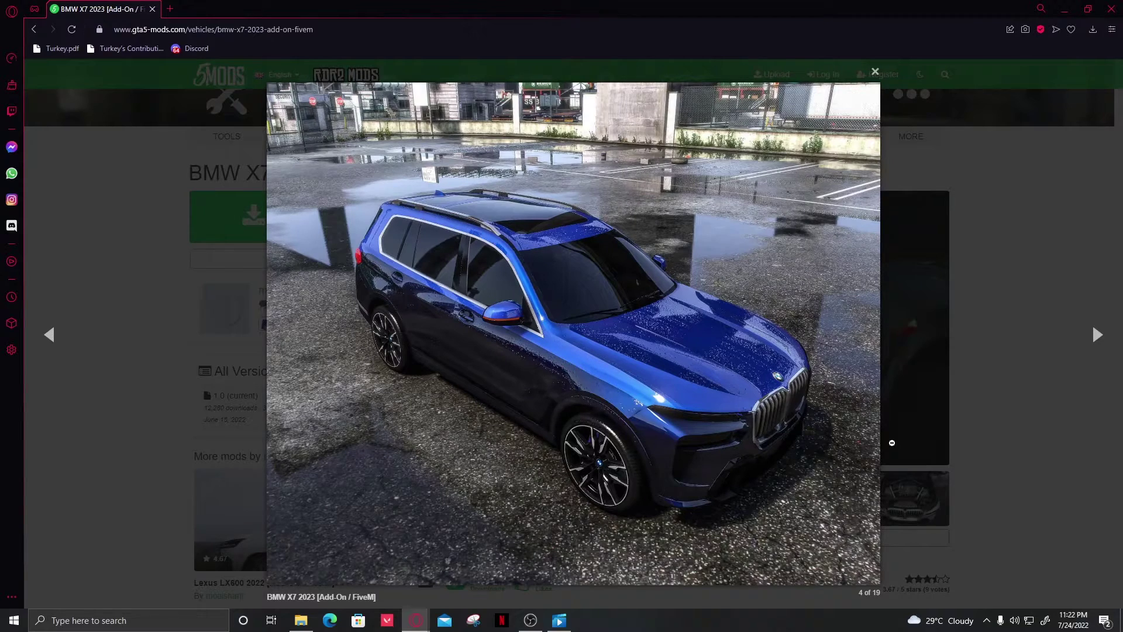
click(1097, 336)
click(901, 417)
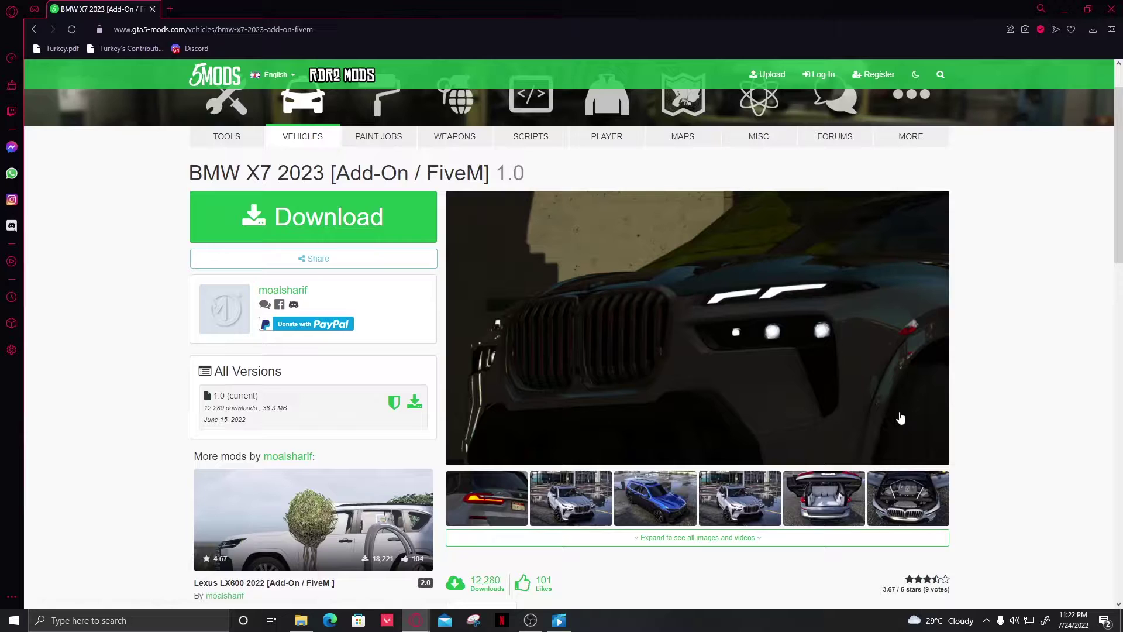
- Download the BMW X7 mod file acbb65-mobm23.zip (36.3 MB)
click(305, 208)
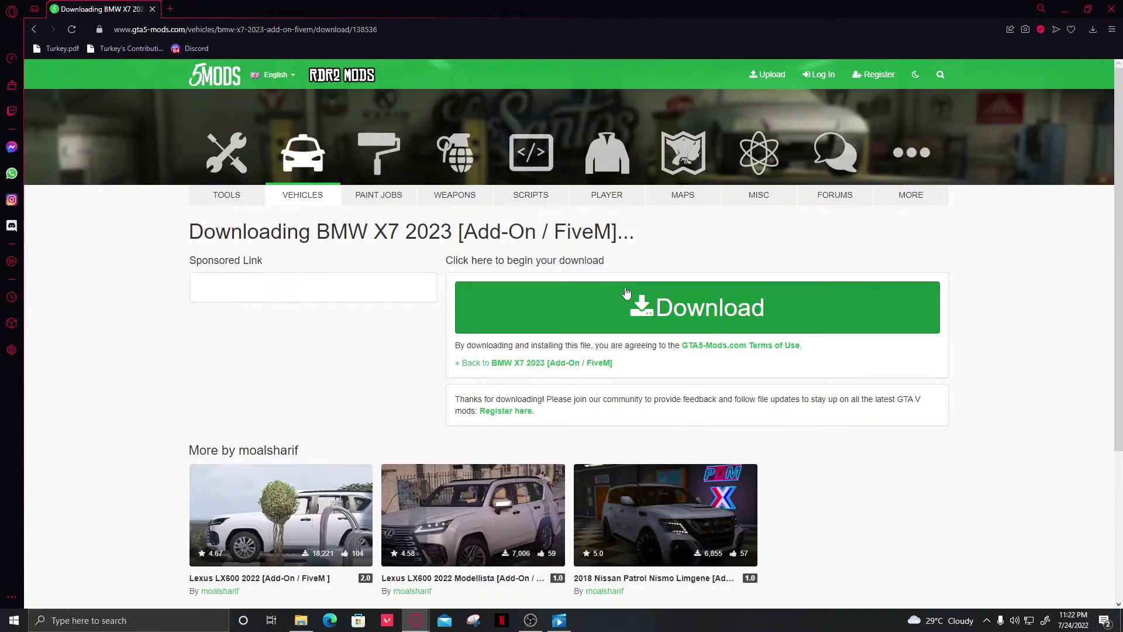
click(626, 295)
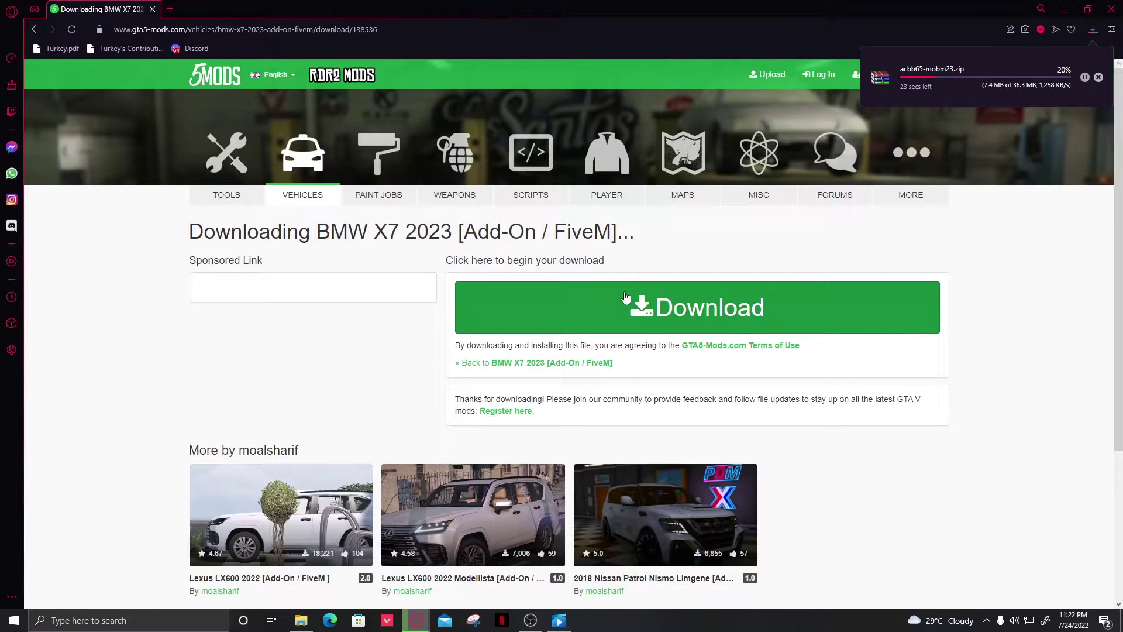
- Minimize both browser windows and browse File Explorer to D:\GTAV, briefly entering update
click(1069, 7)
click(1073, 9)
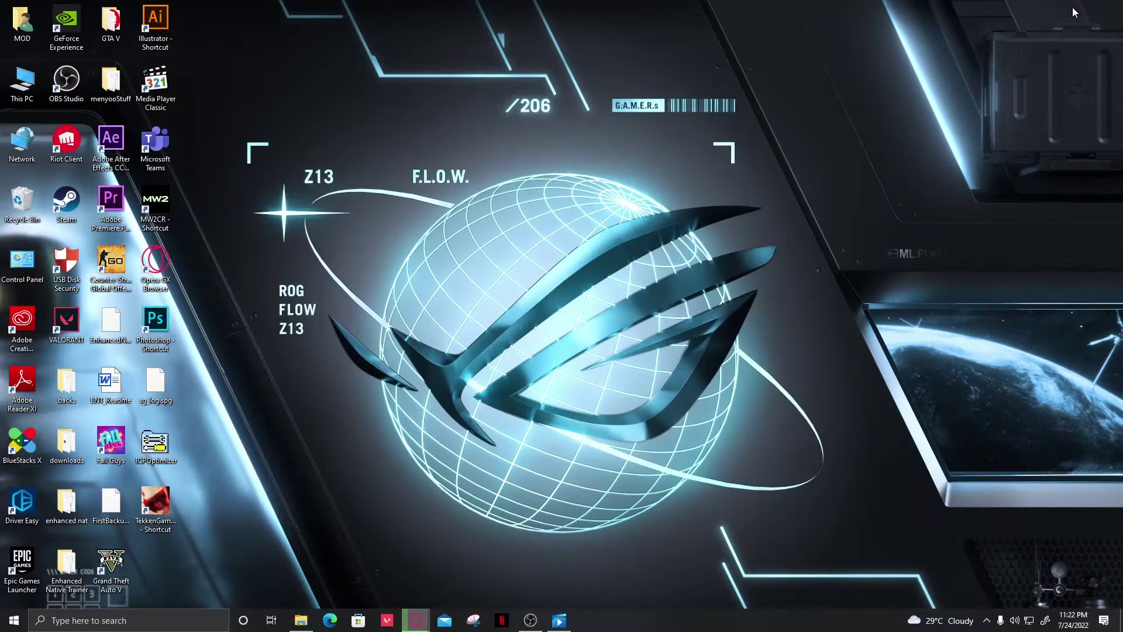
click(301, 621)
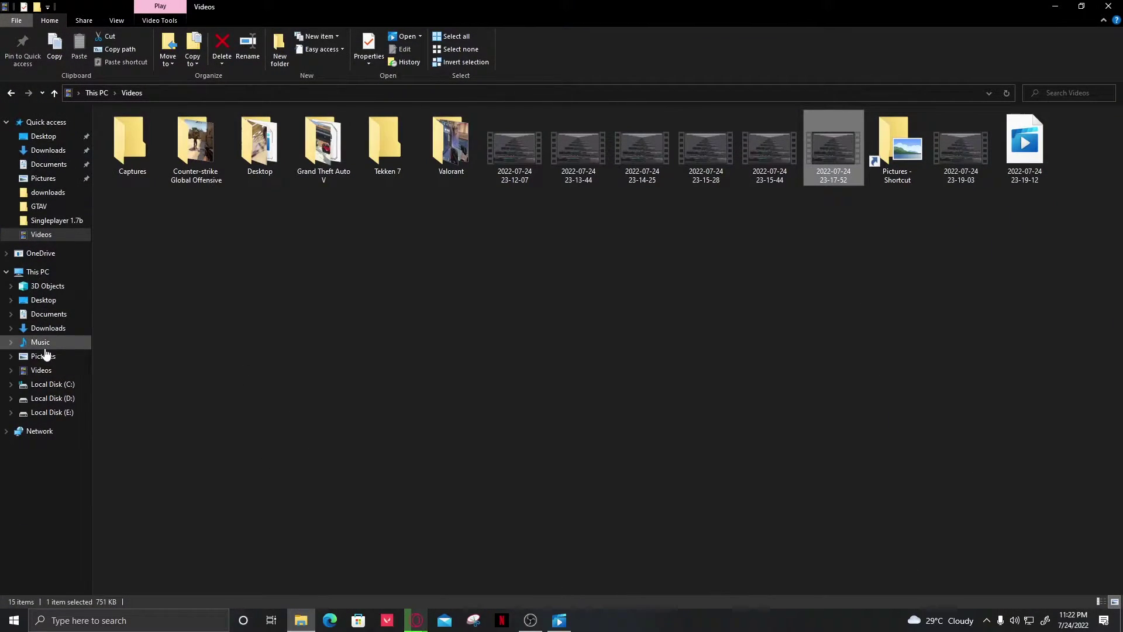
click(59, 399)
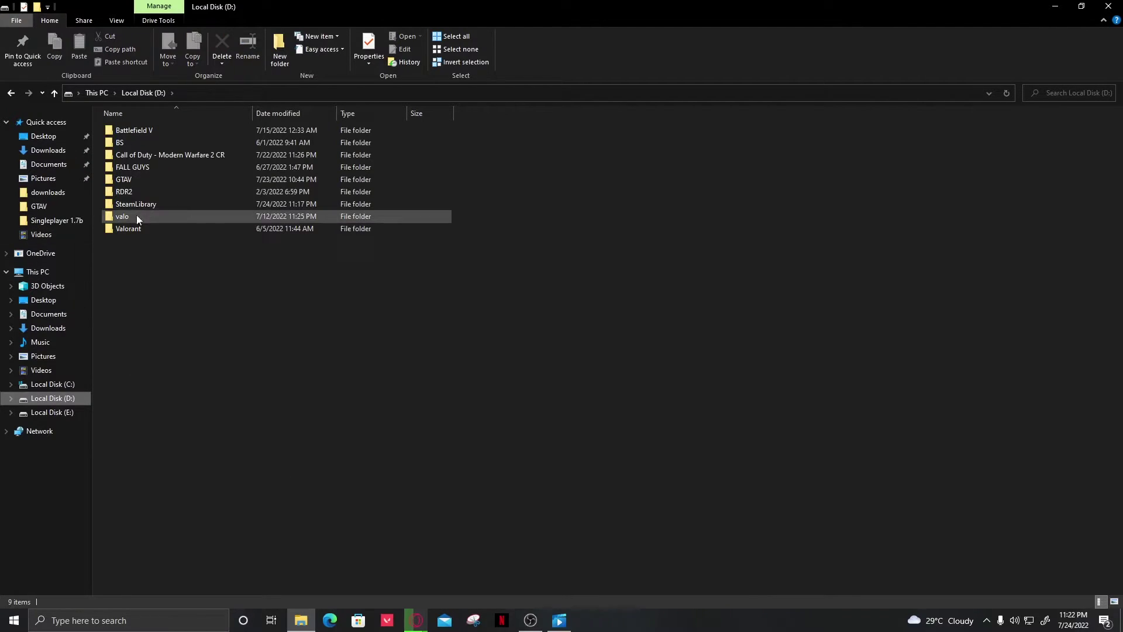
click(148, 182)
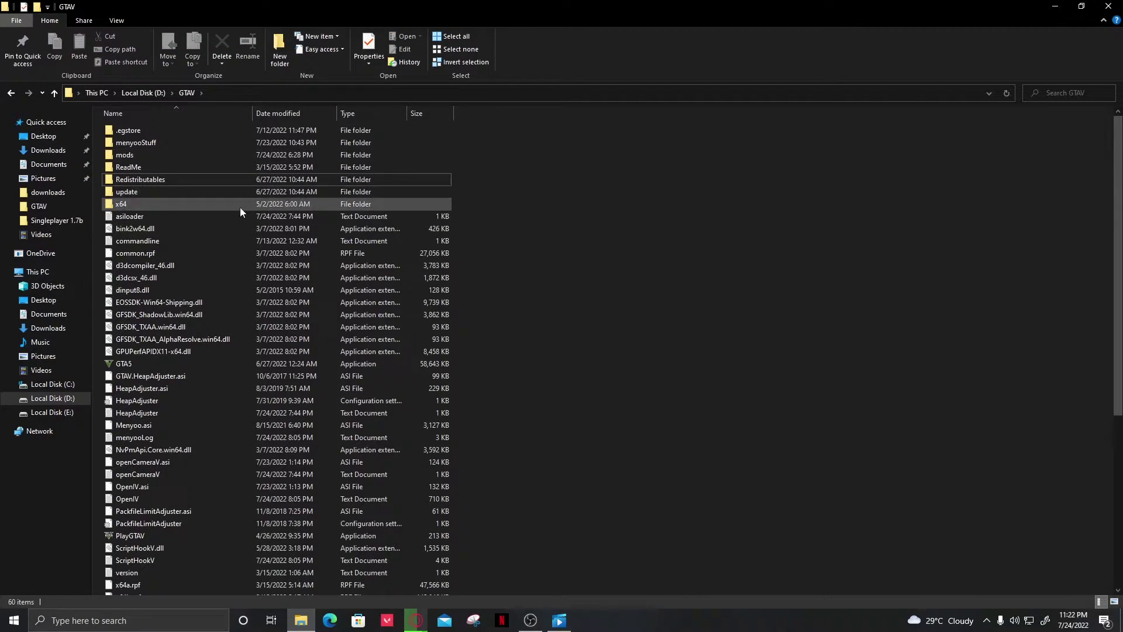
double_click(223, 191)
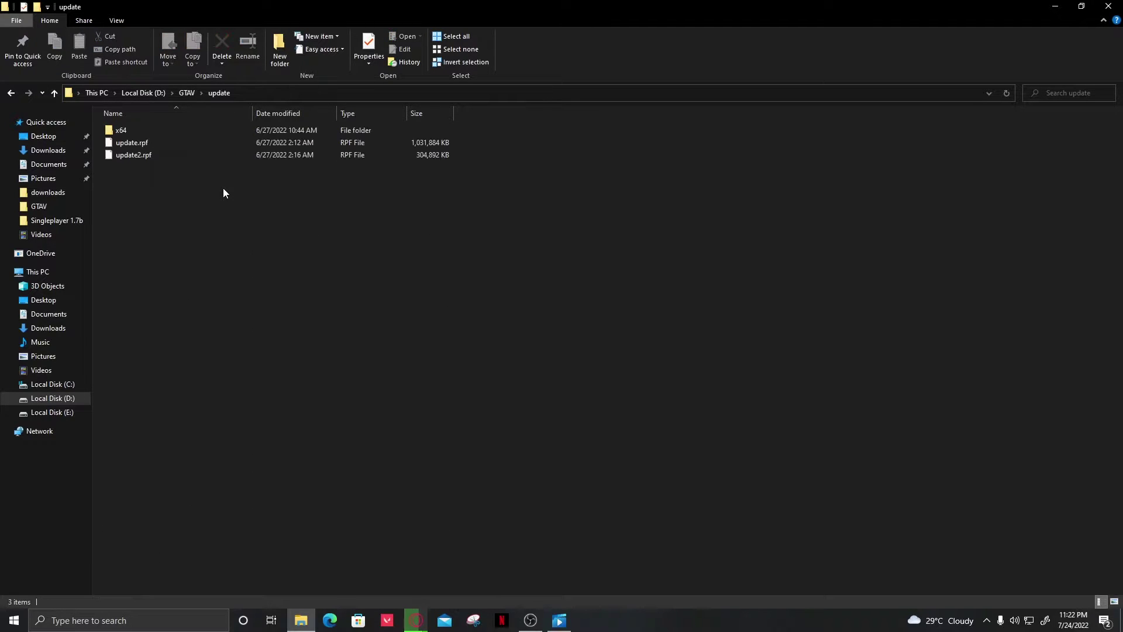
click(10, 93)
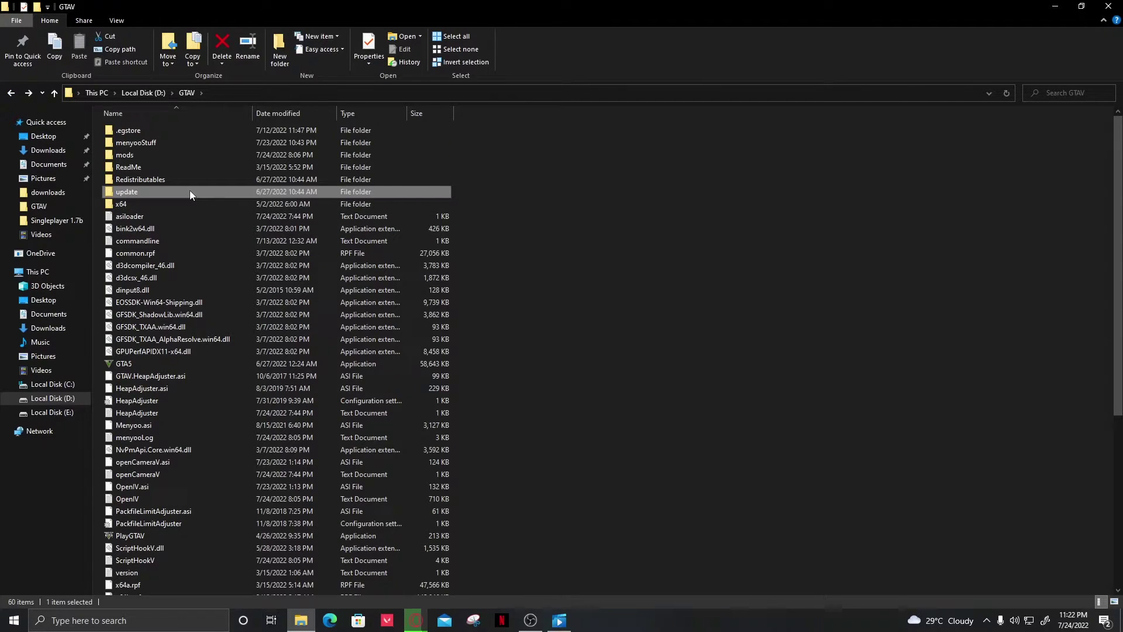
- Look inside GTAV's mods folder and its update subfolder, then return to GTAV
right_click(682, 183)
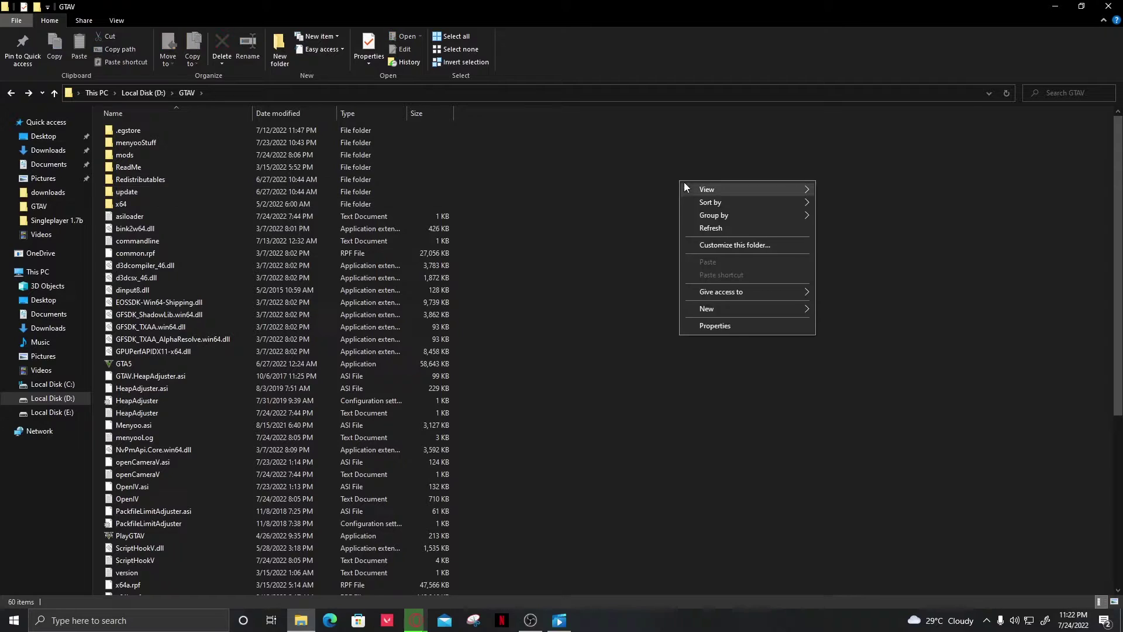
click(127, 156)
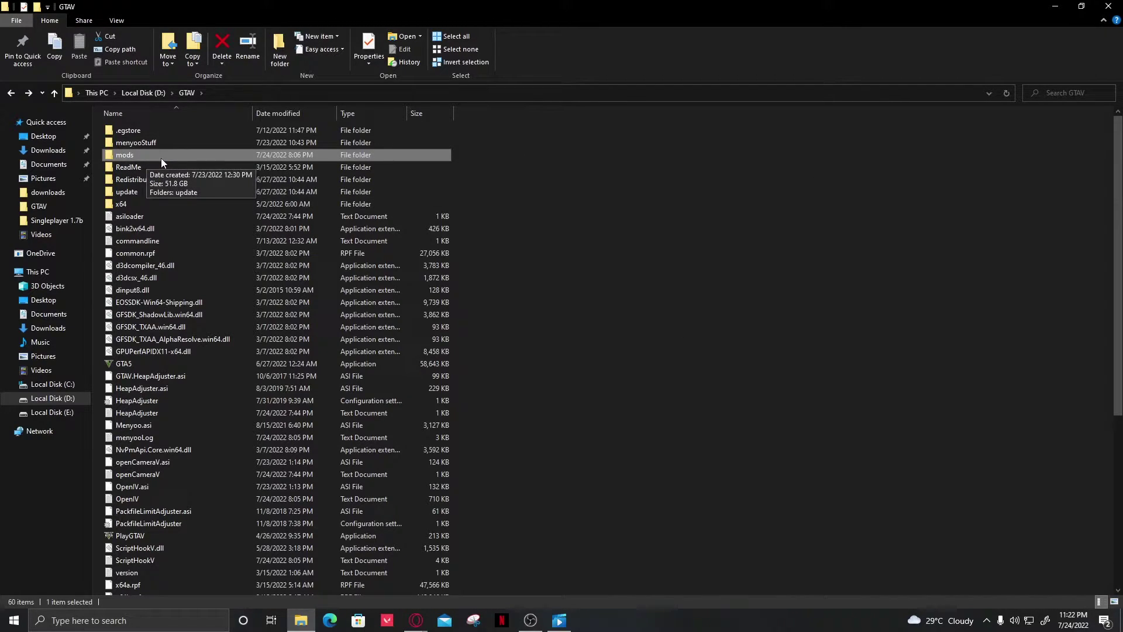
click(157, 193)
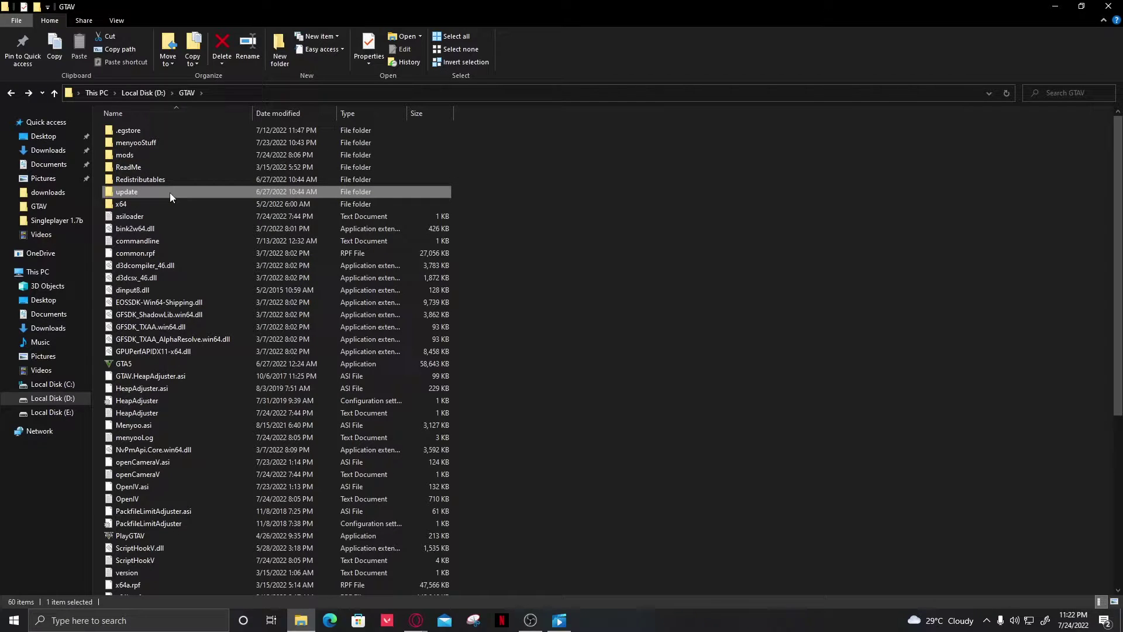
double_click(157, 154)
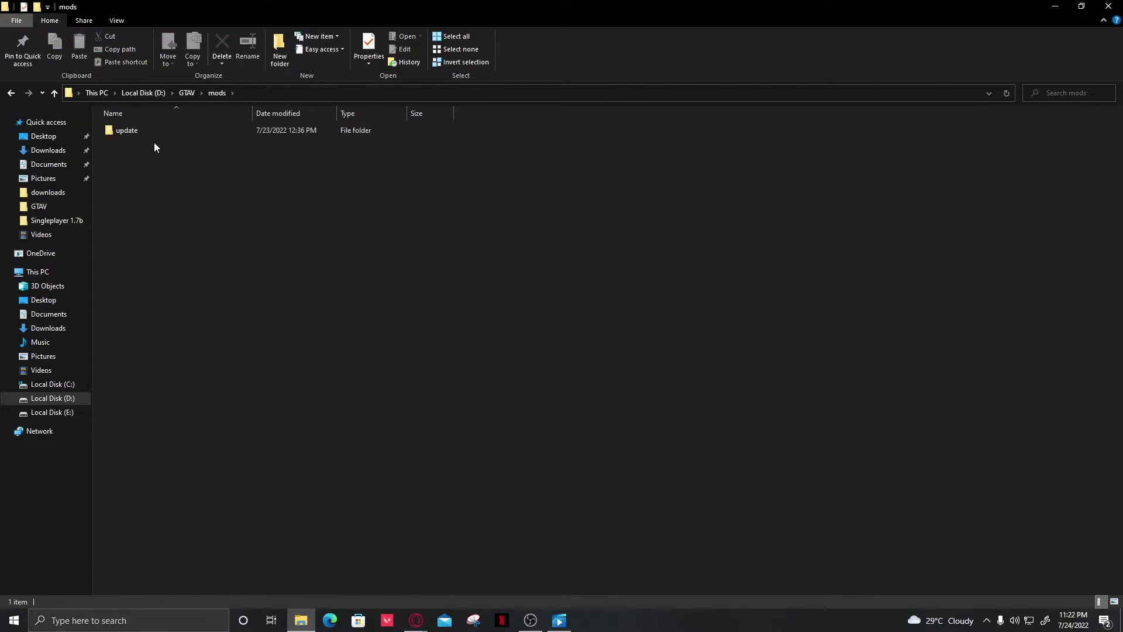
double_click(156, 132)
drag(170, 207, 173, 132)
click(11, 92)
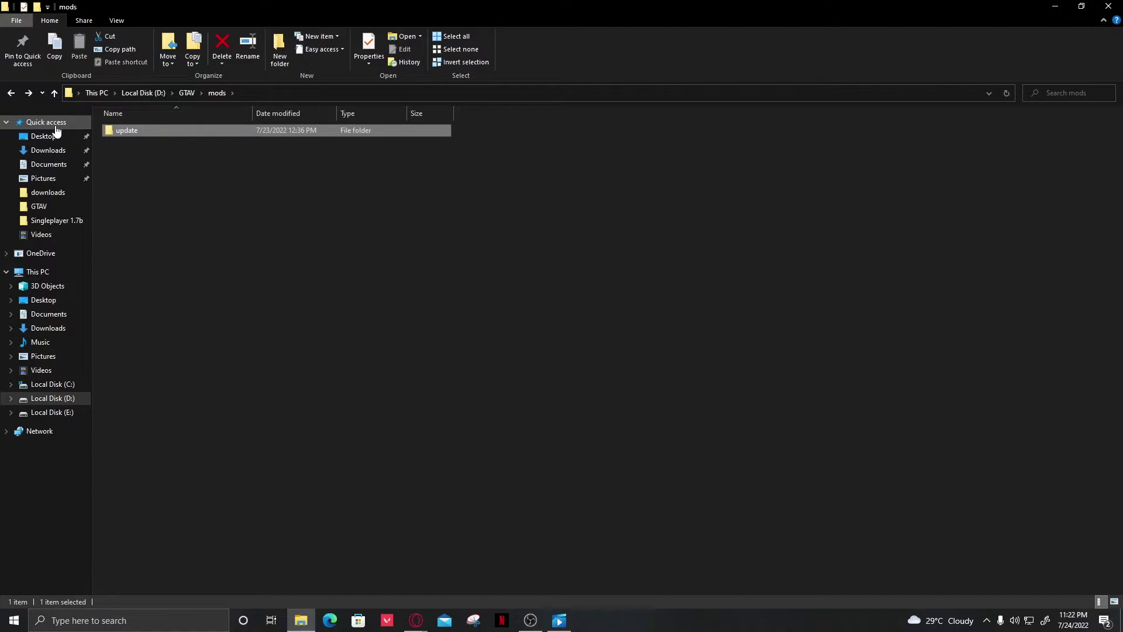
click(11, 92)
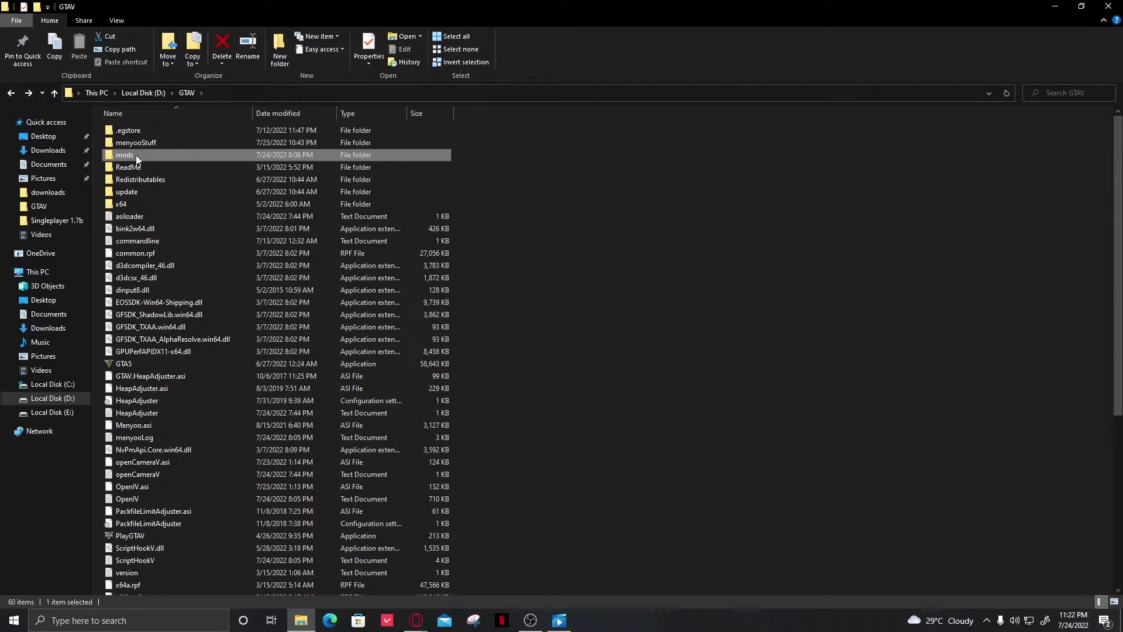
- Drag-select items in the GTAV folder, then minimize the Explorer window
drag(136, 156, 613, 71)
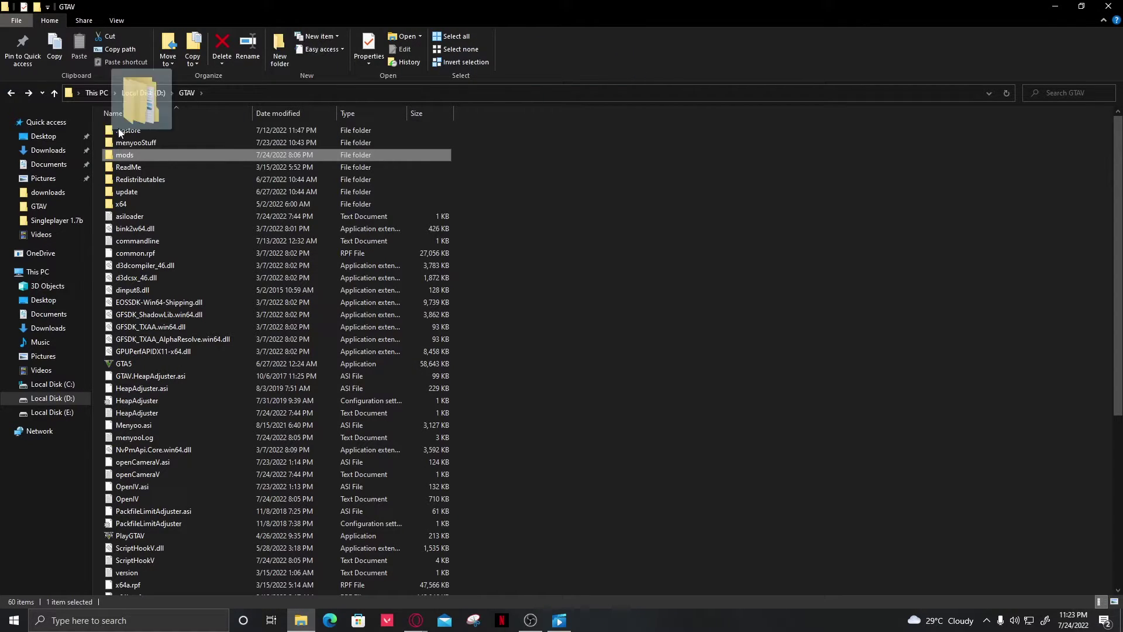
drag(119, 134, 145, 156)
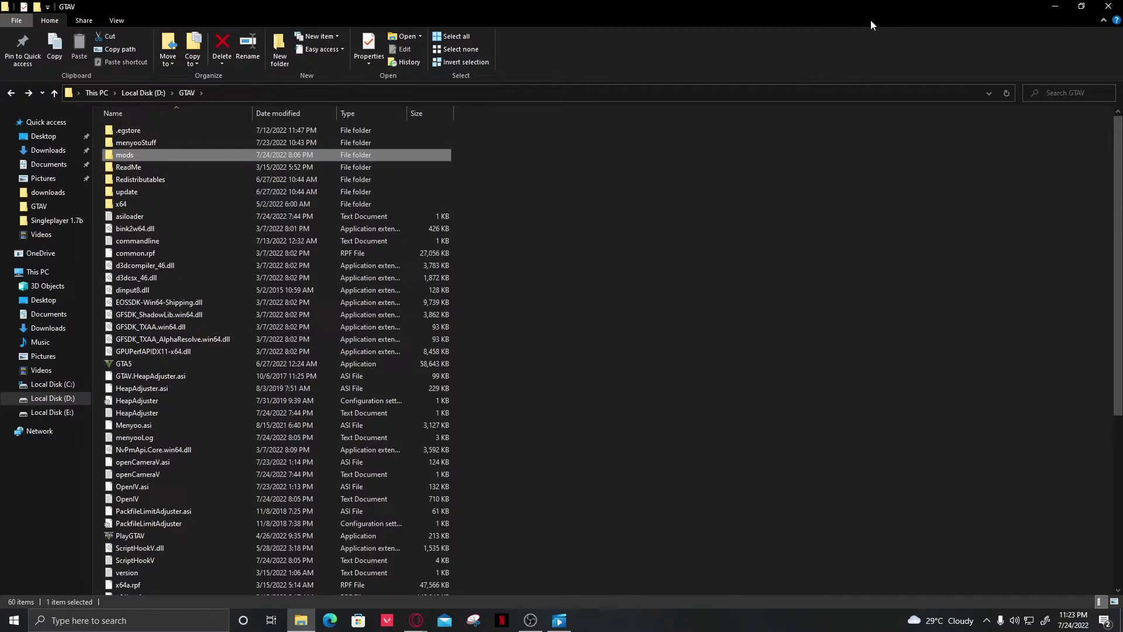
click(1056, 7)
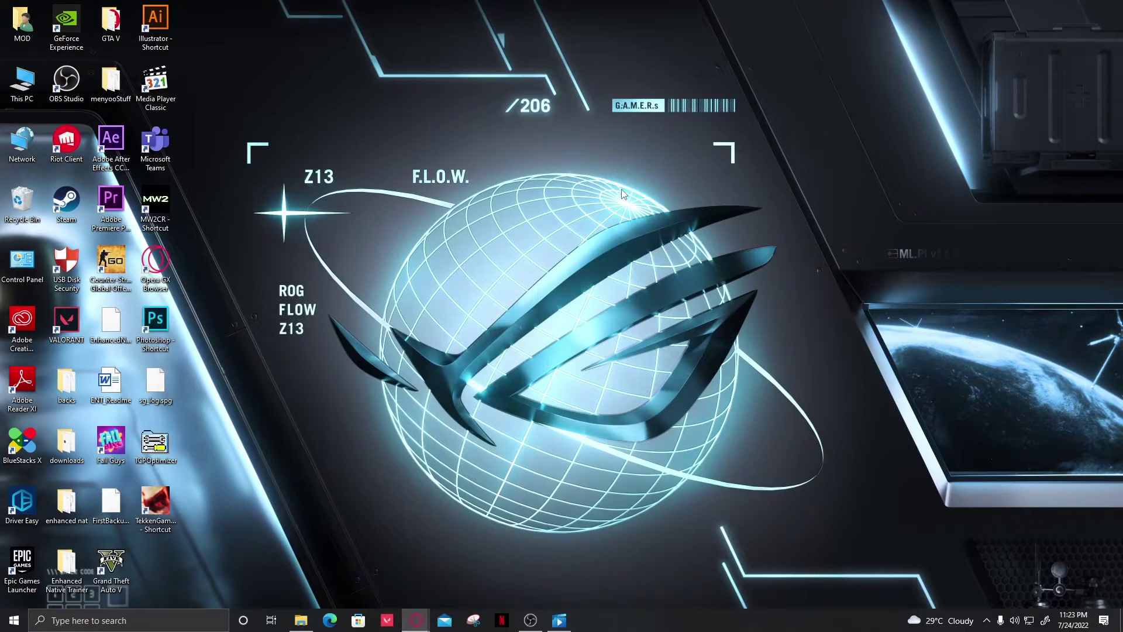
- Open acbb65-mobm23.zip from Downloads in WinRAR, entering mobm23 and dismissing the licence reminder
click(302, 621)
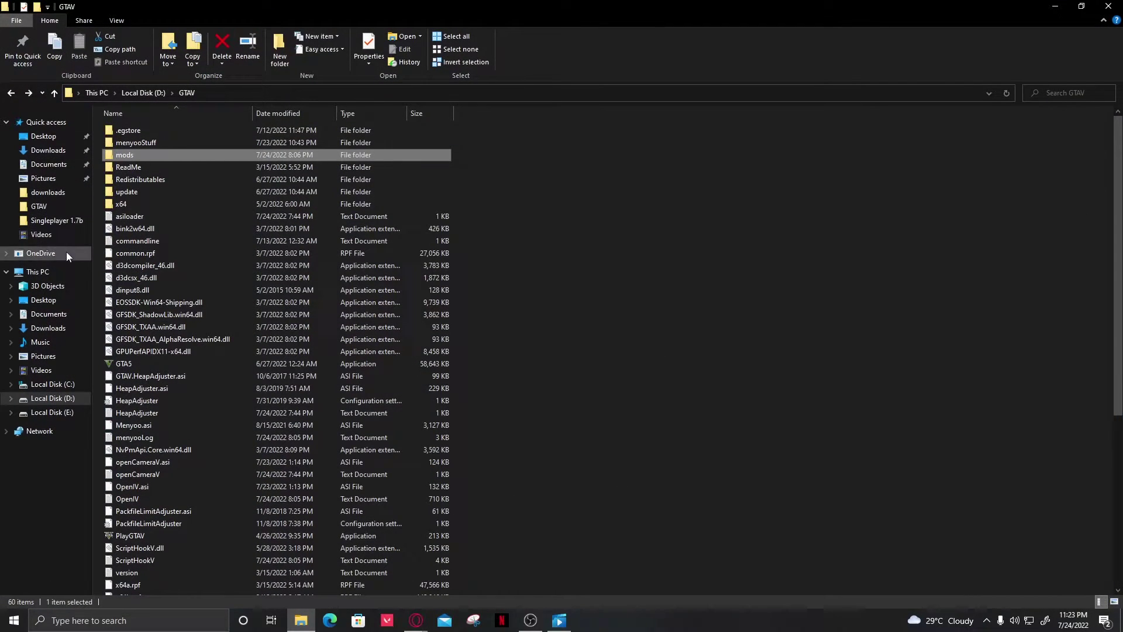
click(49, 151)
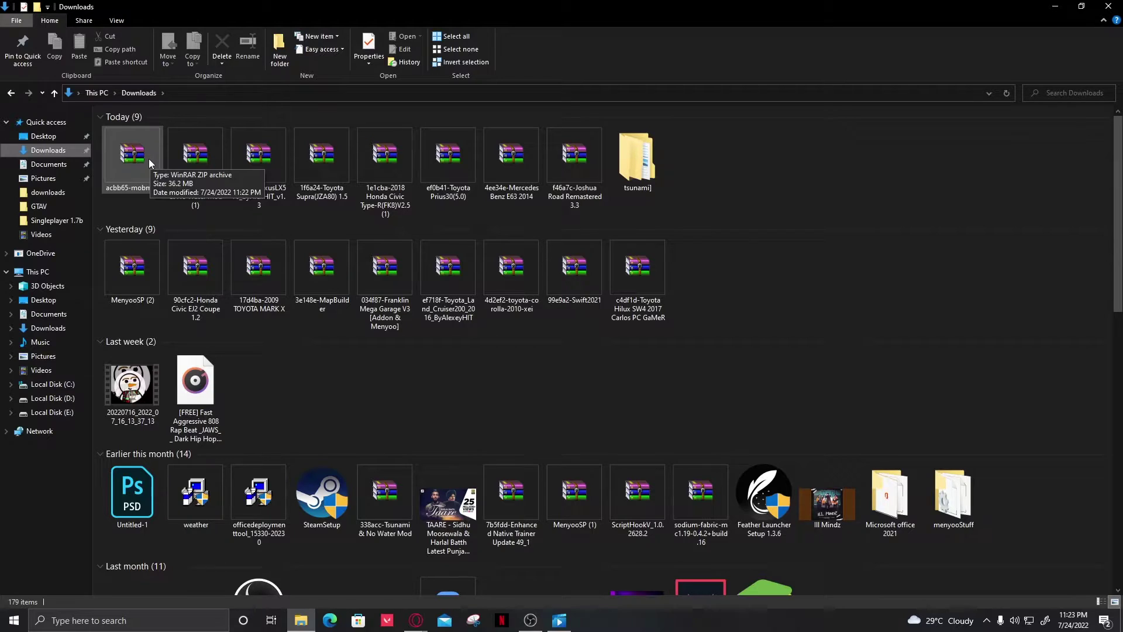
double_click(149, 159)
click(97, 116)
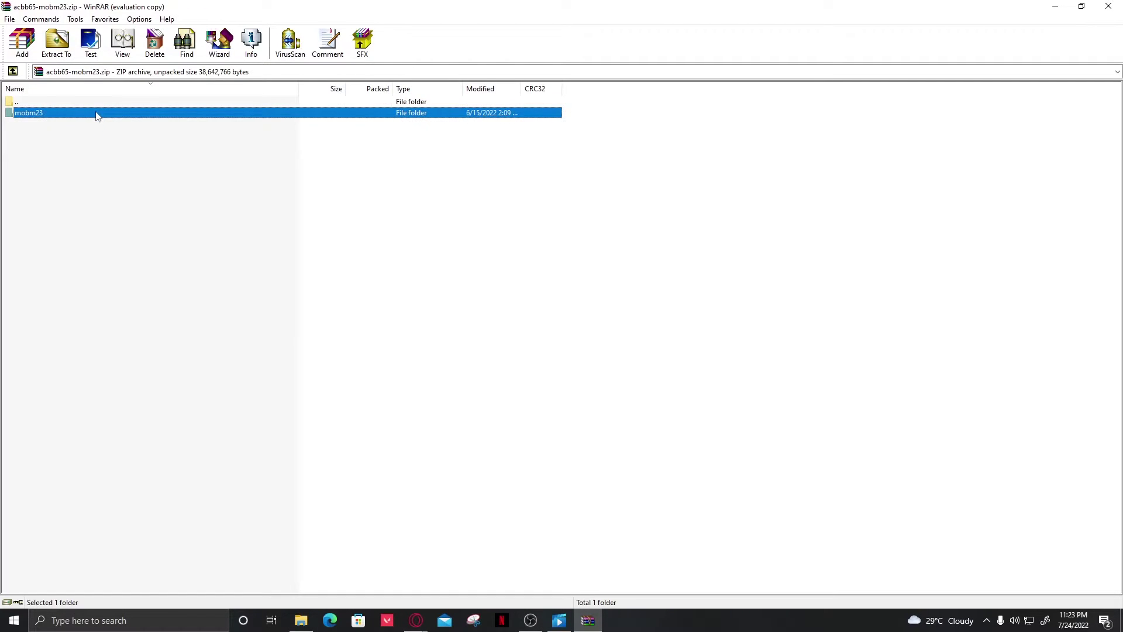
double_click(97, 116)
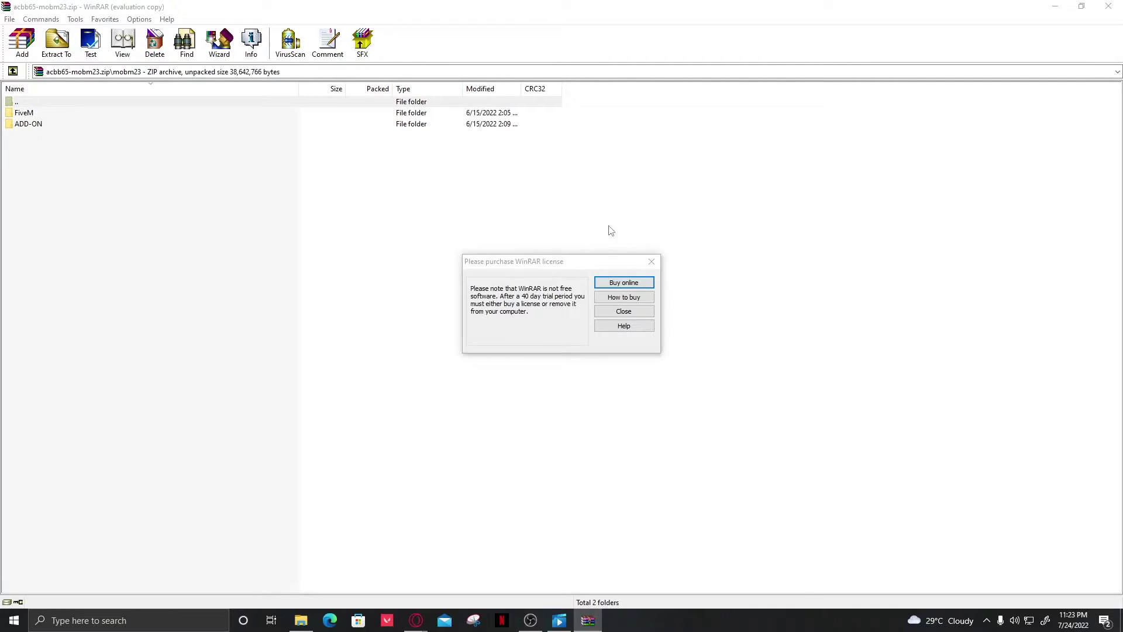
click(651, 262)
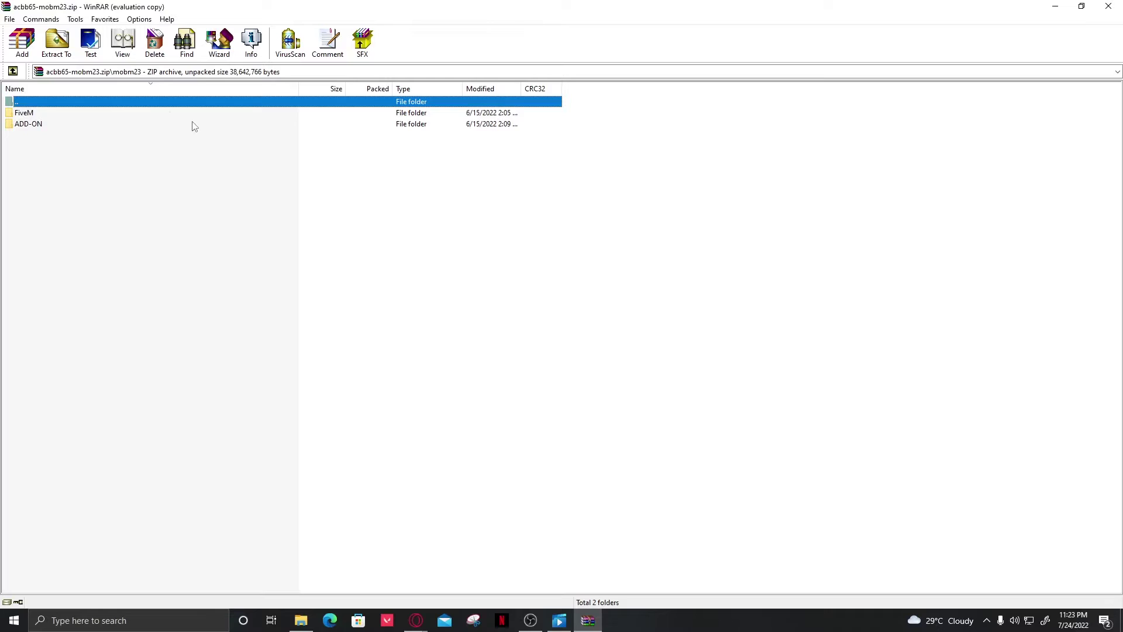
- Browse to ADD-ON\mobm23 to find dlc.rpf, then restore the archive window and switch to Downloads
click(120, 125)
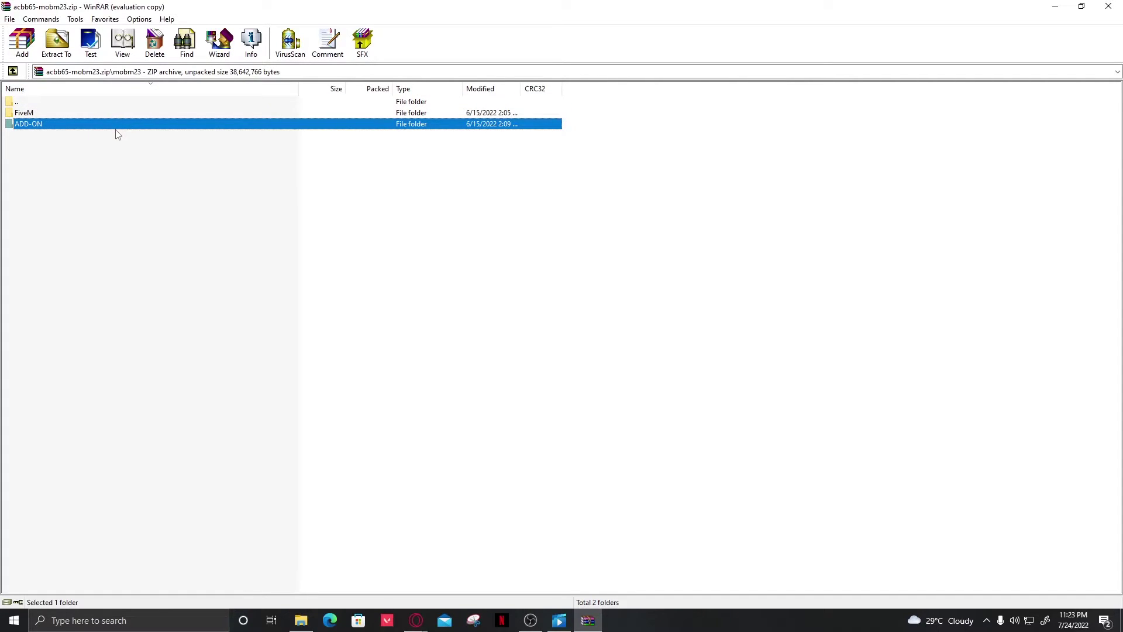
double_click(117, 128)
click(70, 114)
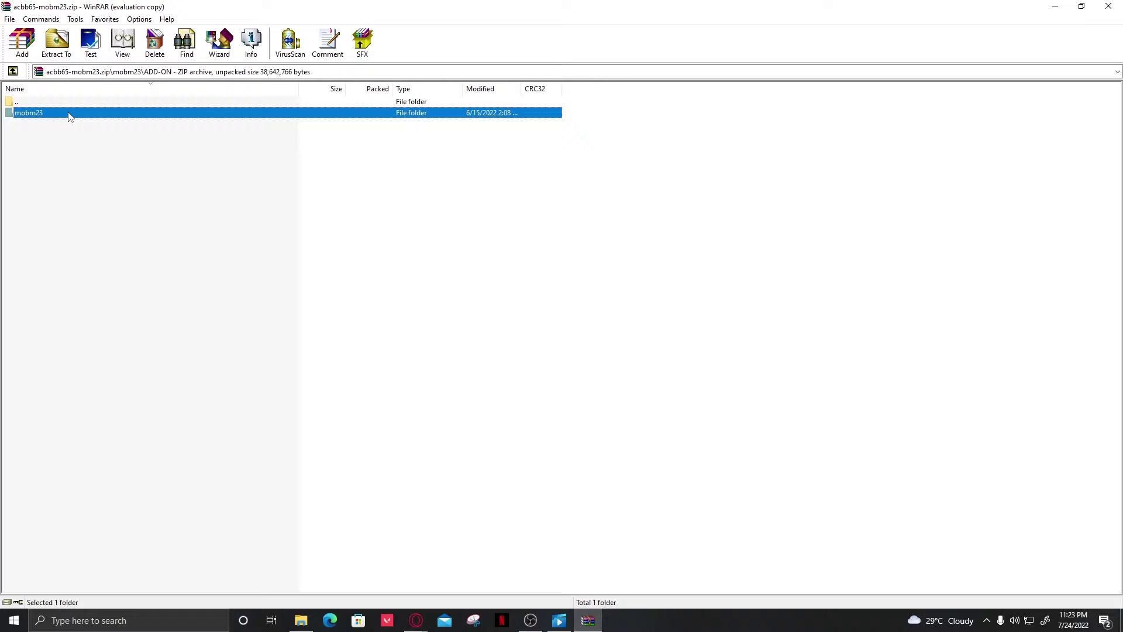
double_click(70, 115)
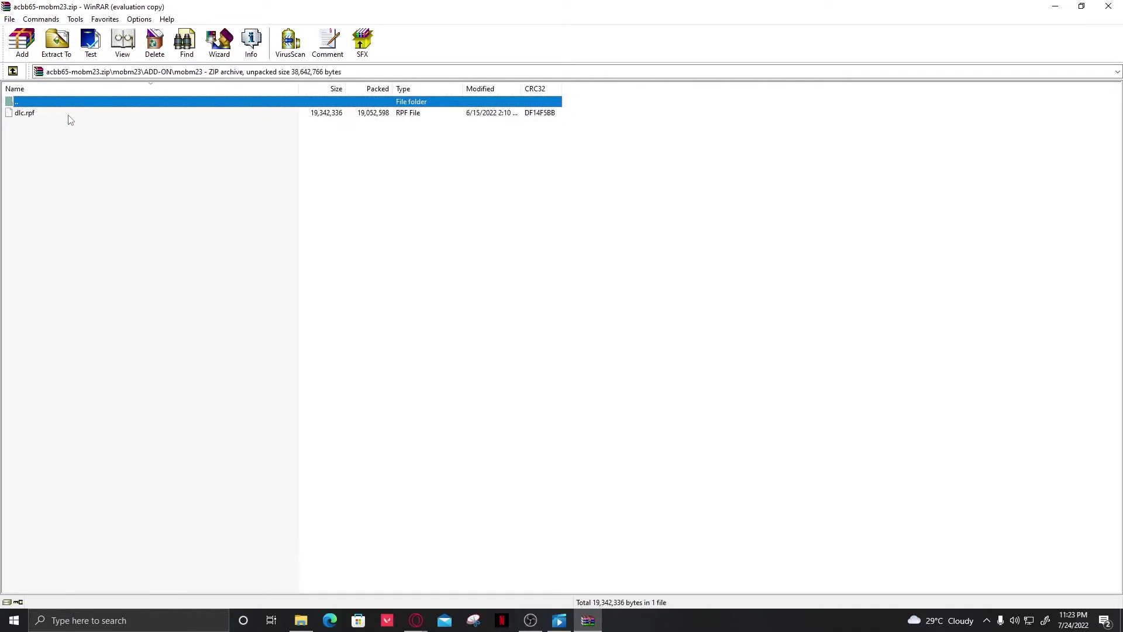
click(13, 71)
double_click(355, 7)
key(alt+Tab)
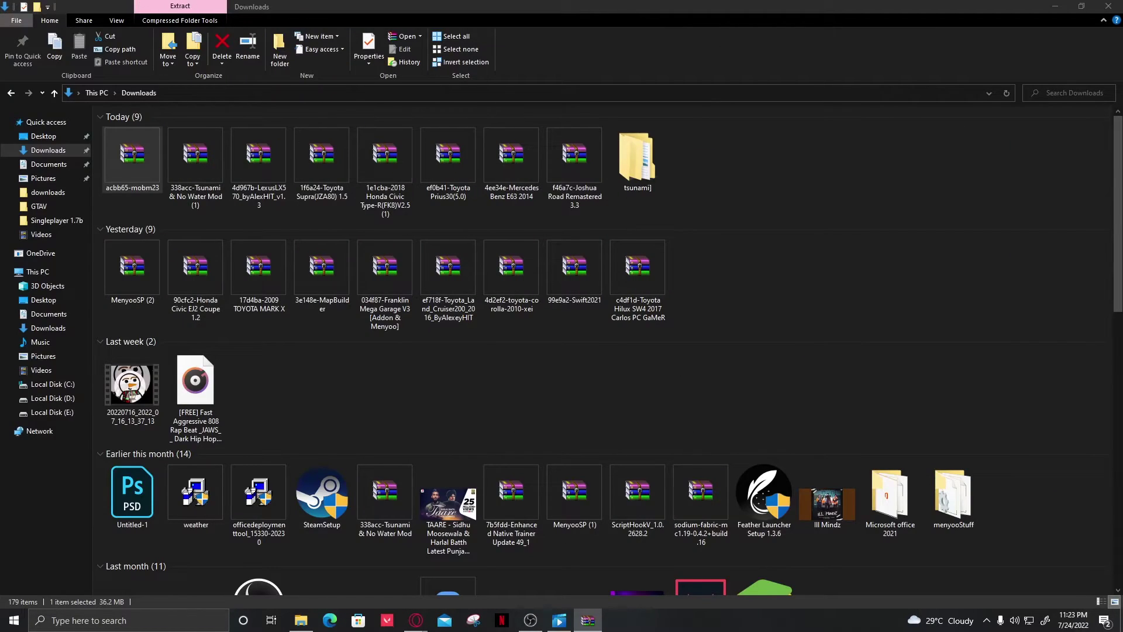
- Launch OpenIV from Windows search and choose Grand Theft Auto V for Windows
click(1055, 7)
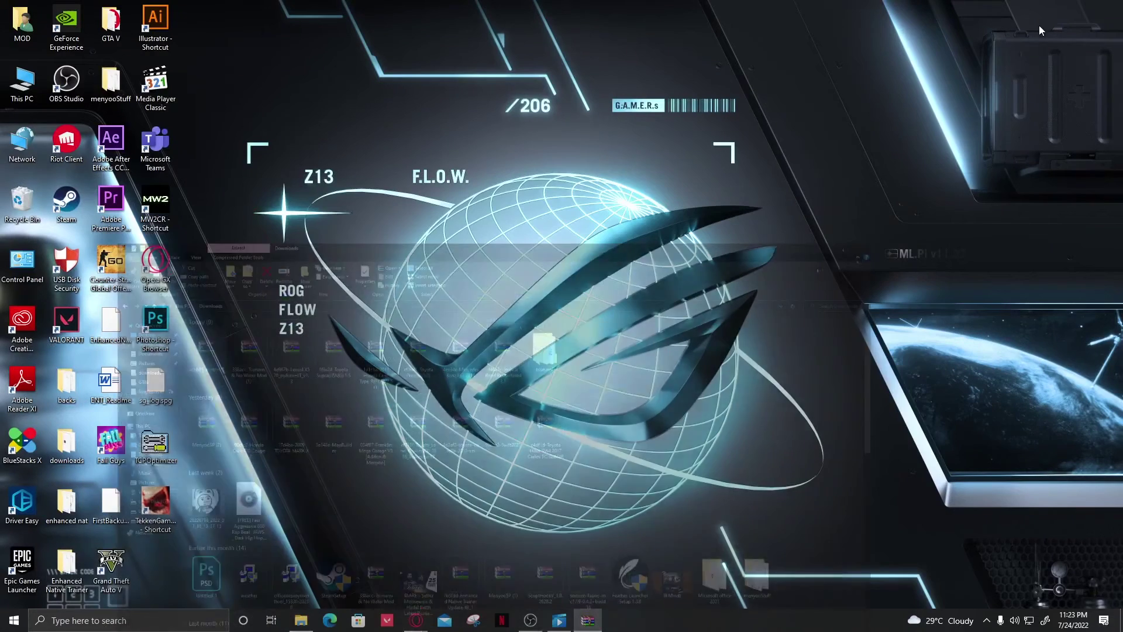
click(191, 622)
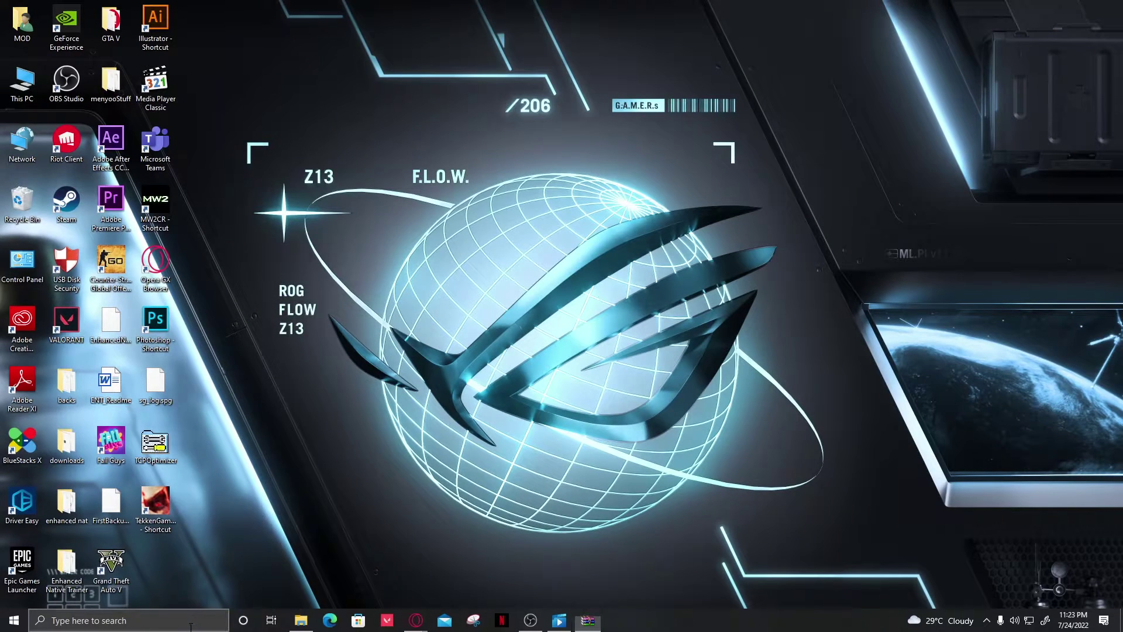
text(op)
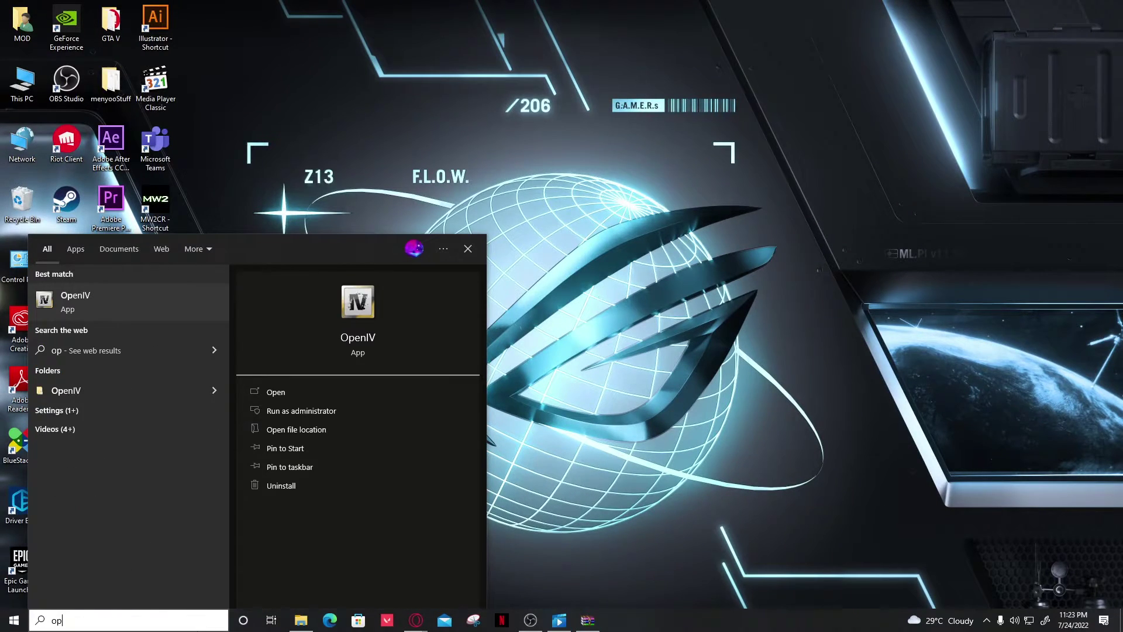
click(147, 289)
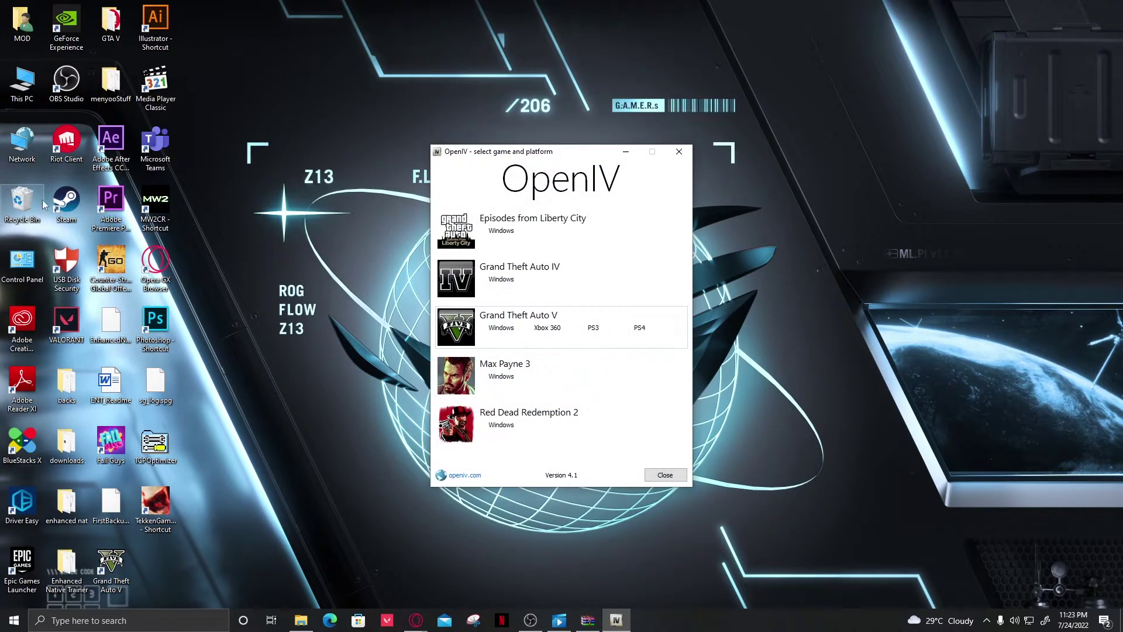
click(501, 327)
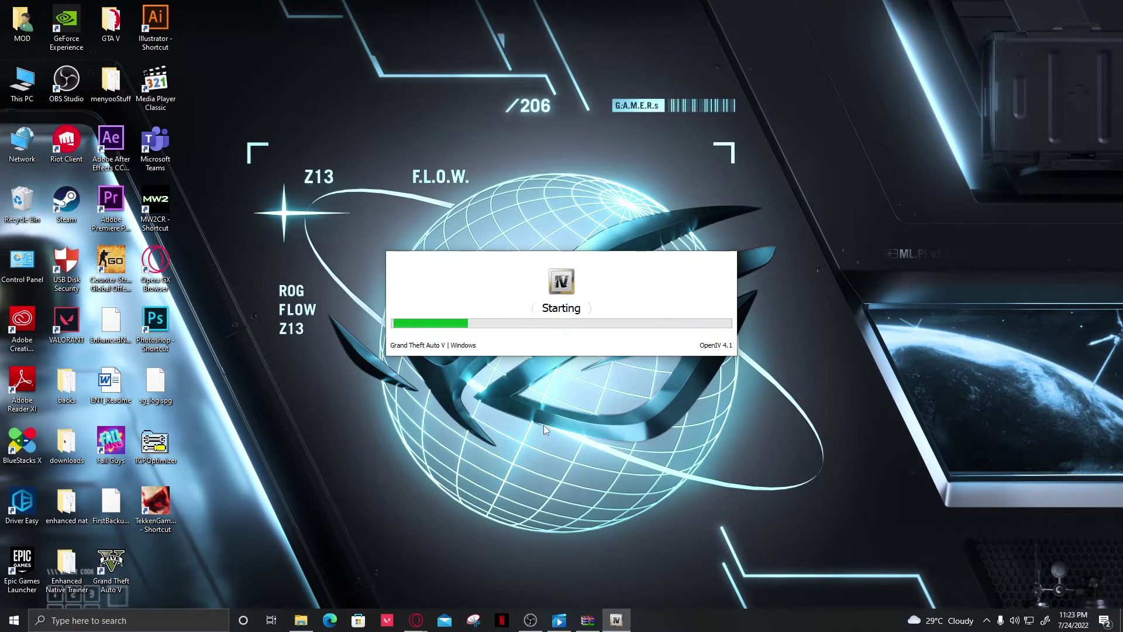
- Snap OpenIV to the left half and the WinRAR archive window to the right half
click(588, 620)
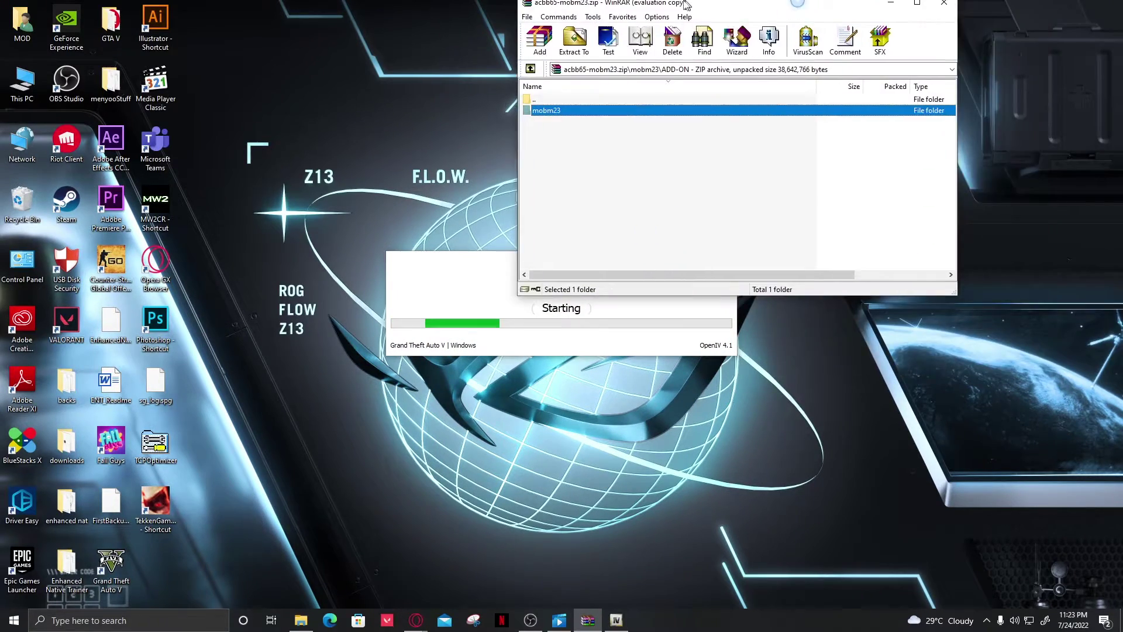
drag(684, 5, 0, 26)
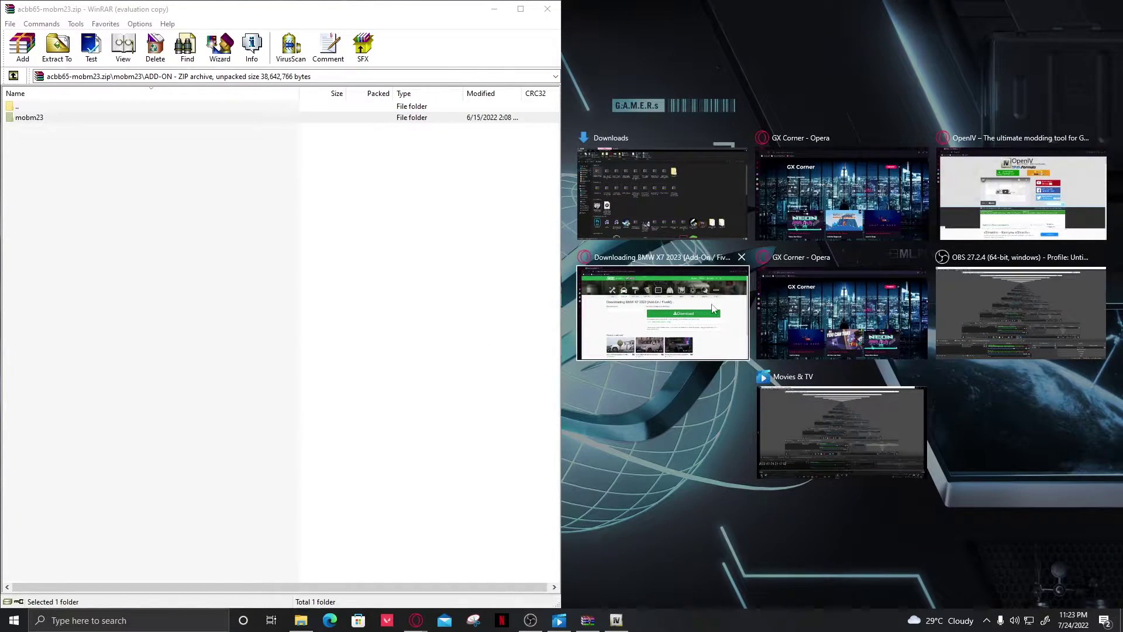
click(975, 552)
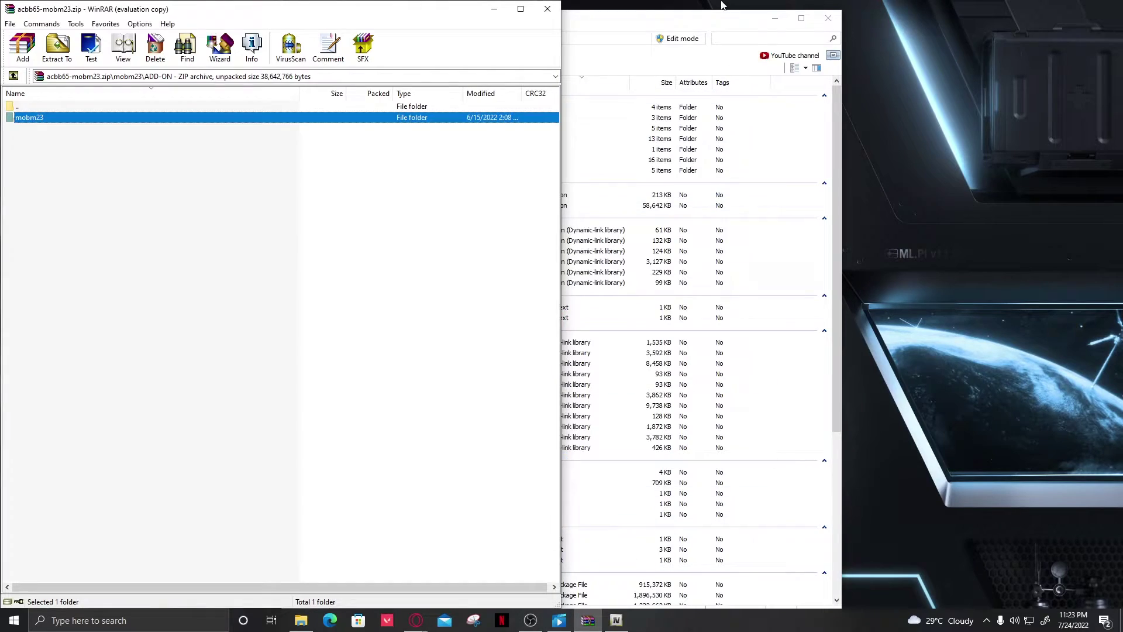
drag(702, 26, 0, 36)
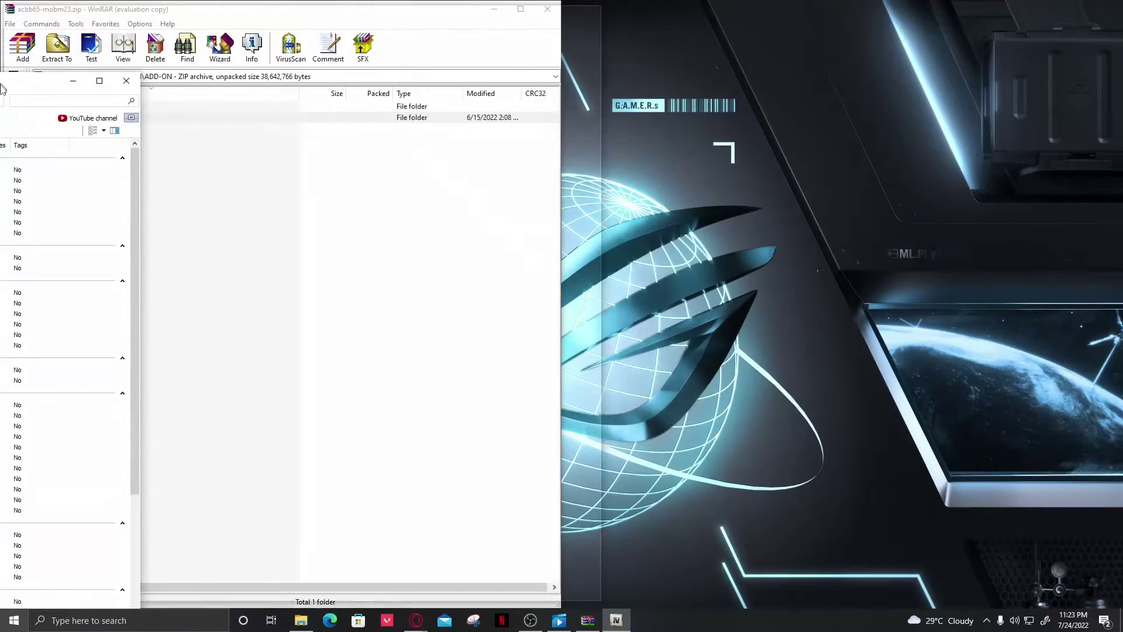
click(658, 176)
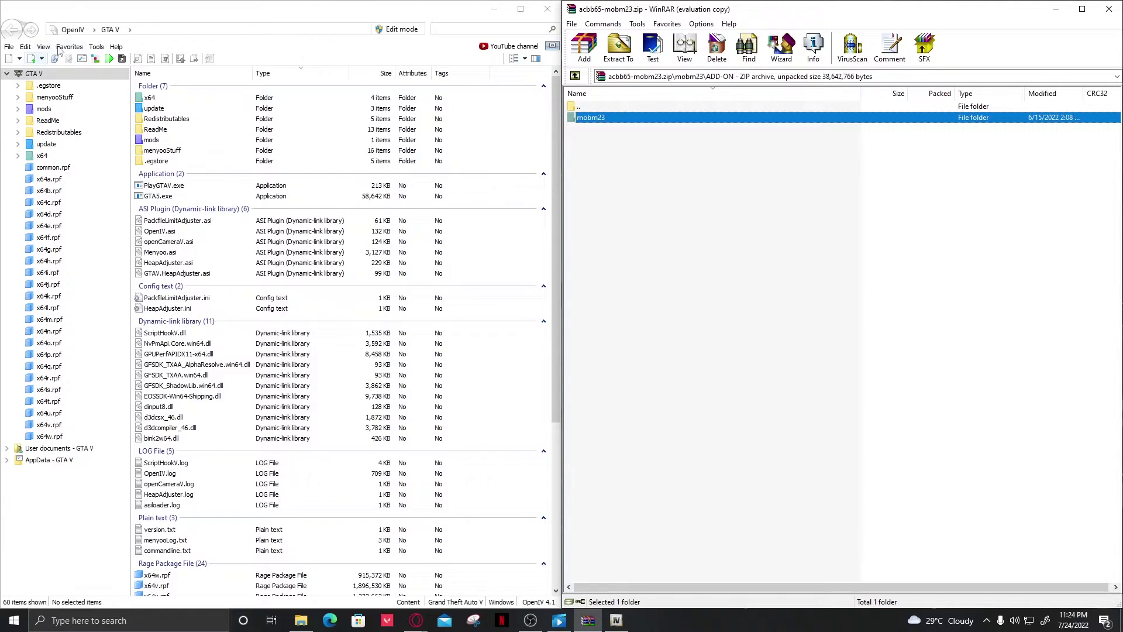
- Confirm in ASI Manager that ASI Loader, OpenIV.ASI and openCamera are installed, then close it
click(81, 58)
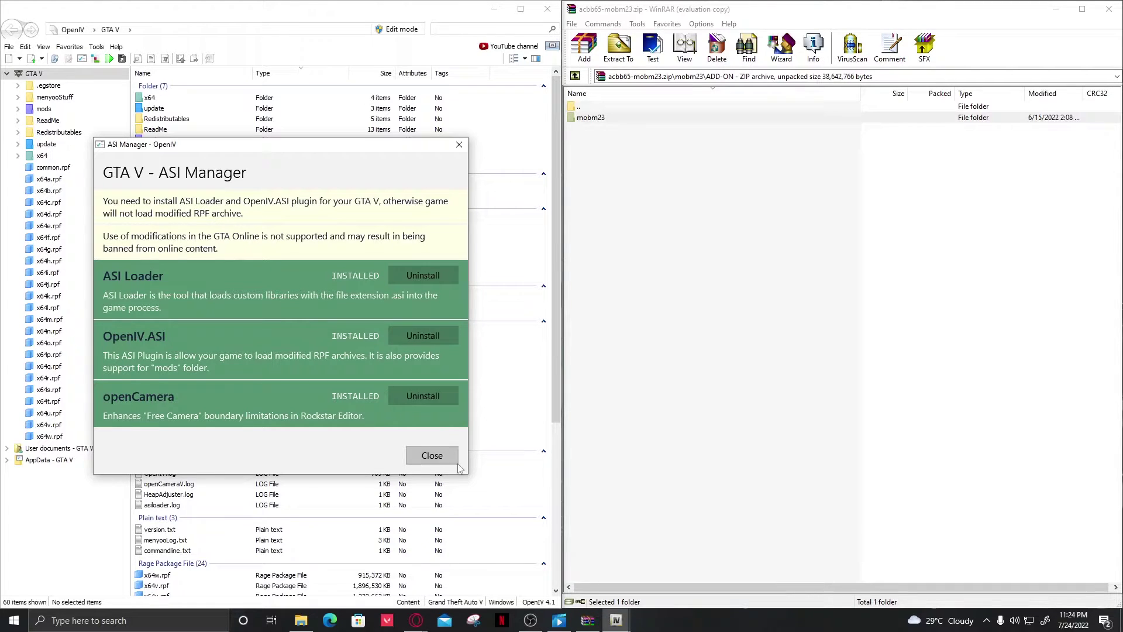
click(459, 145)
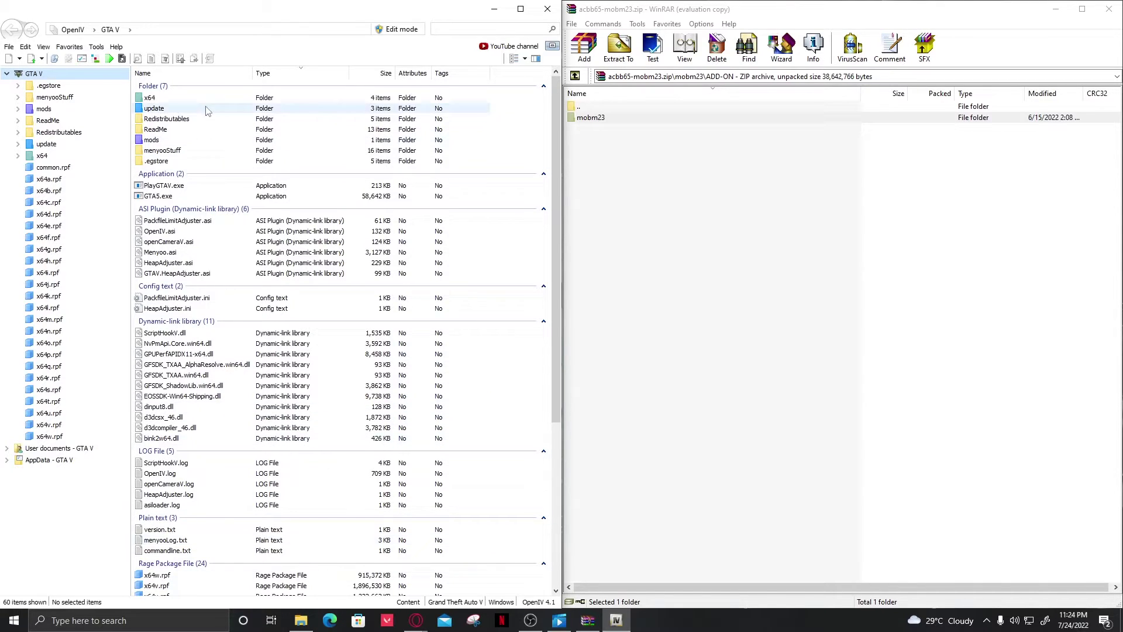
- Turn on Edit mode and open the mods\update\x64\dlcpacks folder
double_click(180, 142)
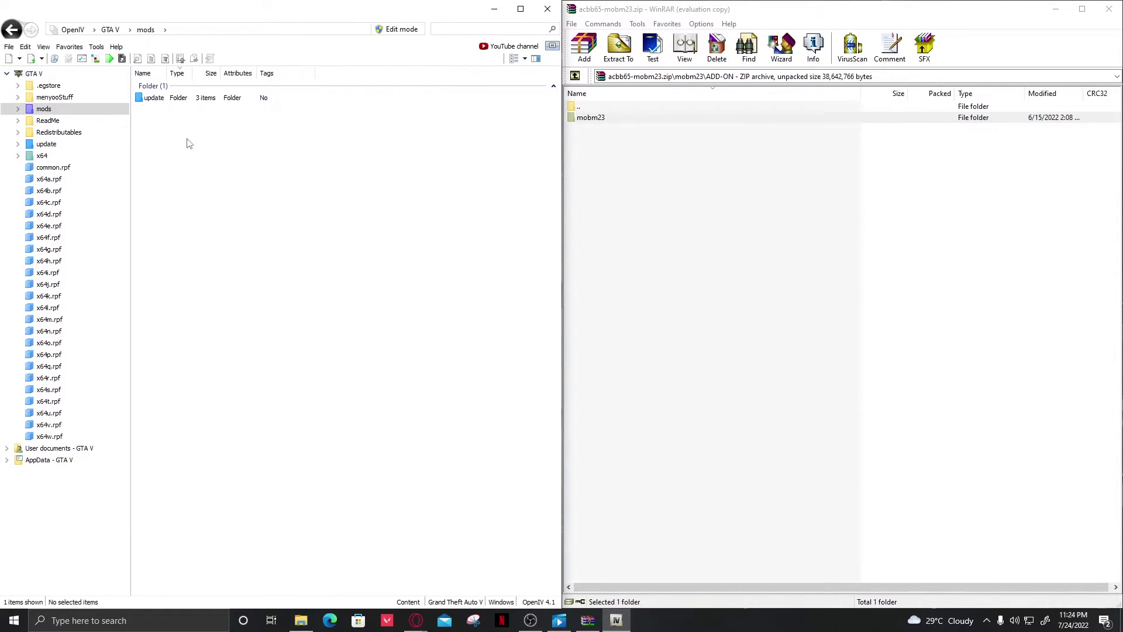
click(398, 29)
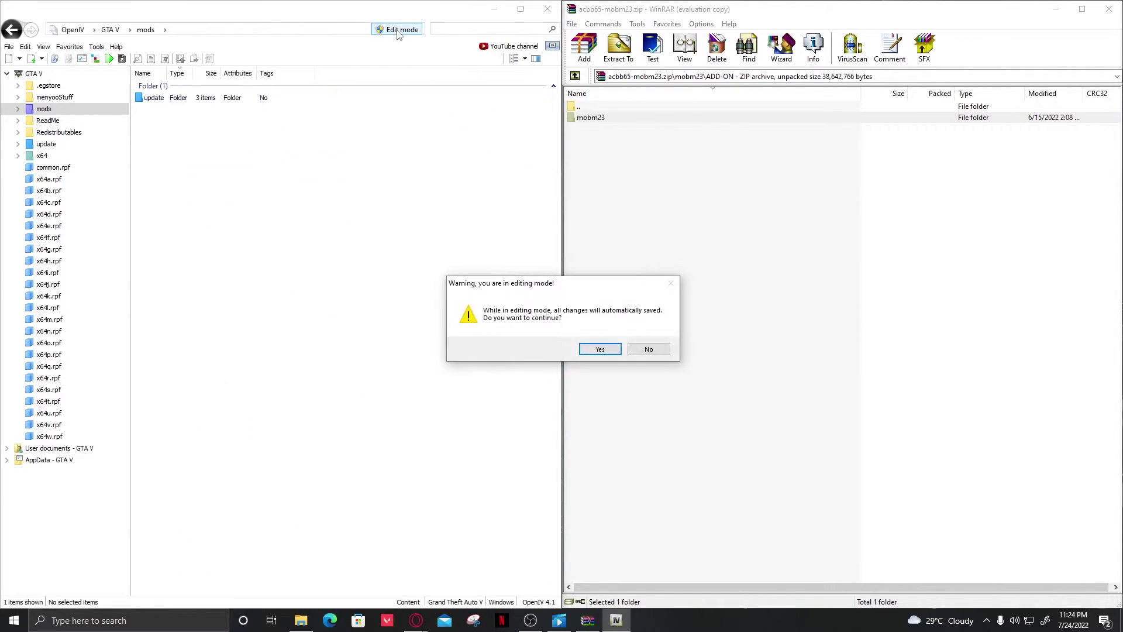
click(615, 348)
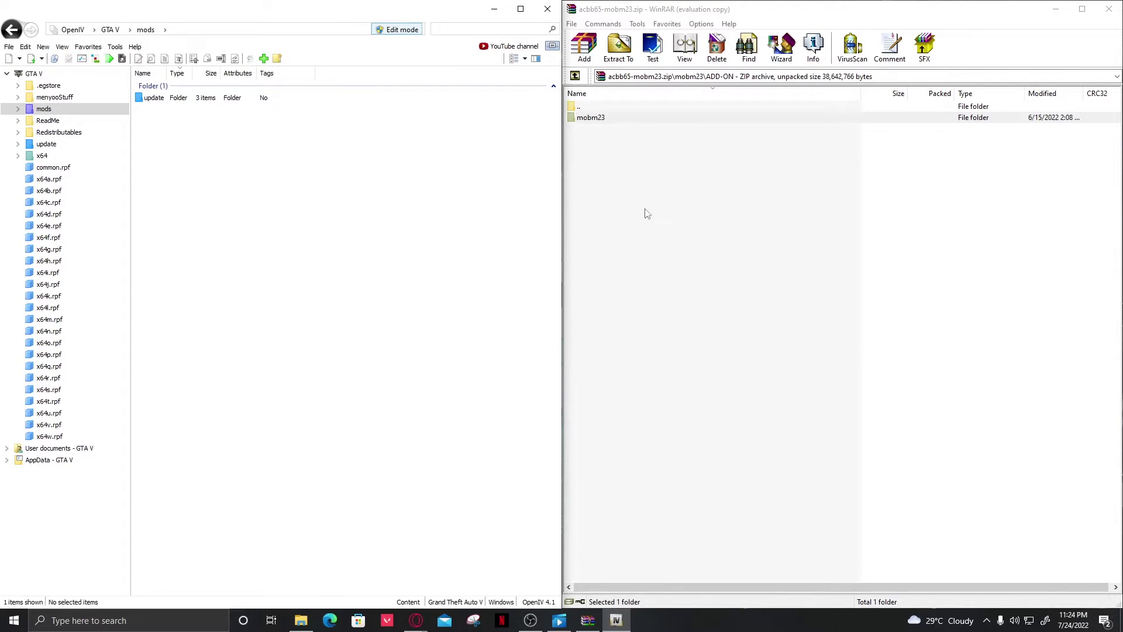
double_click(227, 97)
double_click(216, 101)
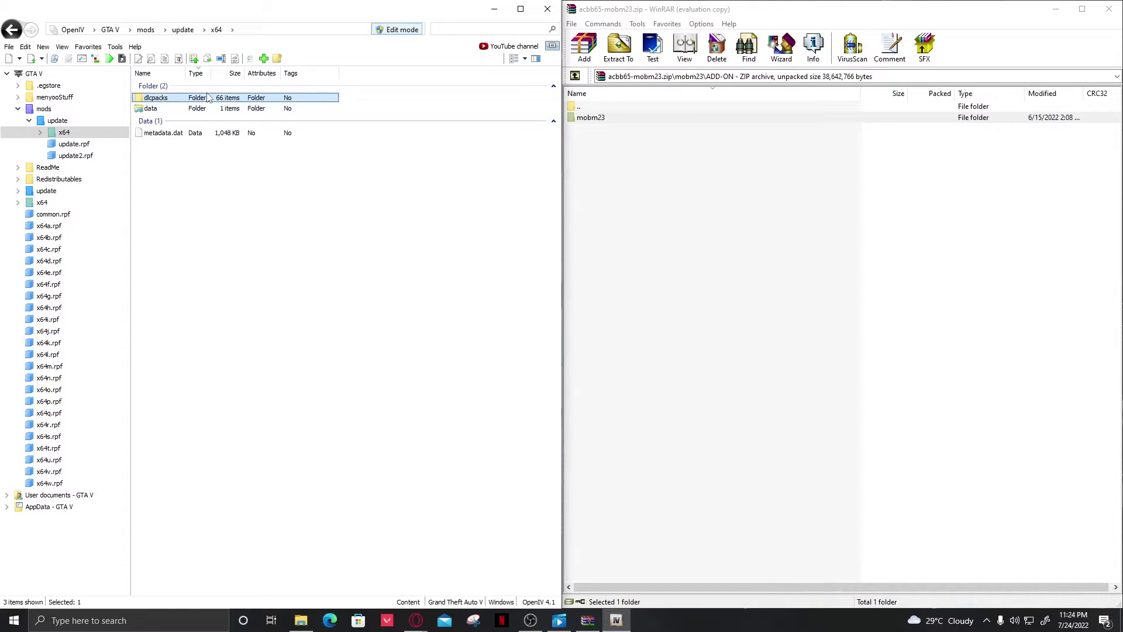
double_click(213, 100)
- Copy the mobm23 name in WinRAR and drag the mobm23 folder into dlcpacks
click(603, 117)
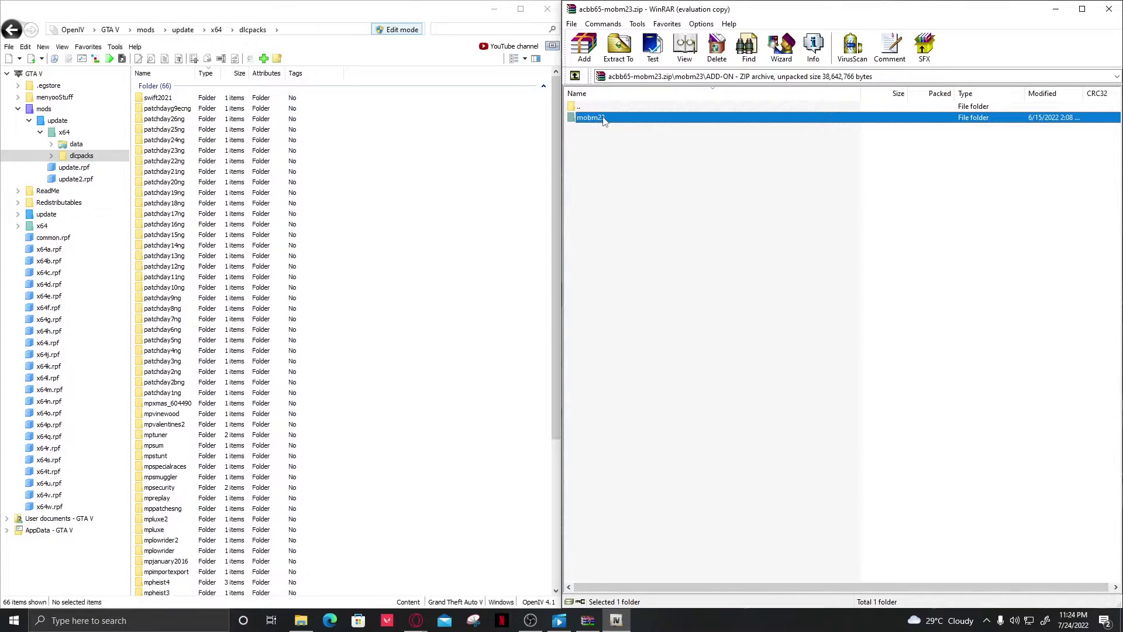
key(F2)
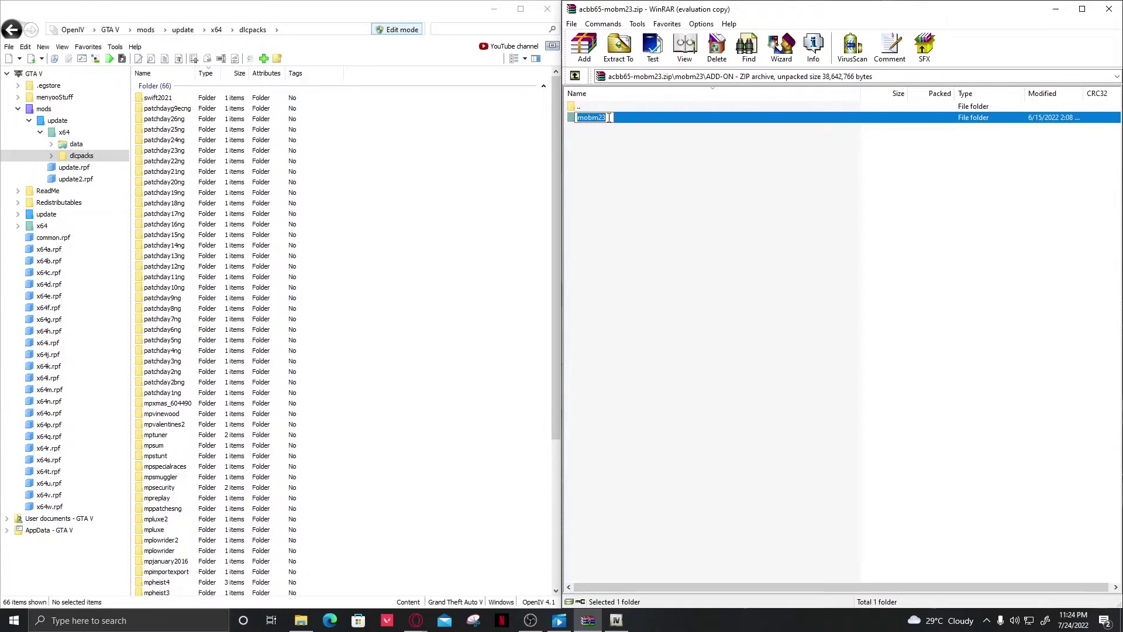
right_click(597, 115)
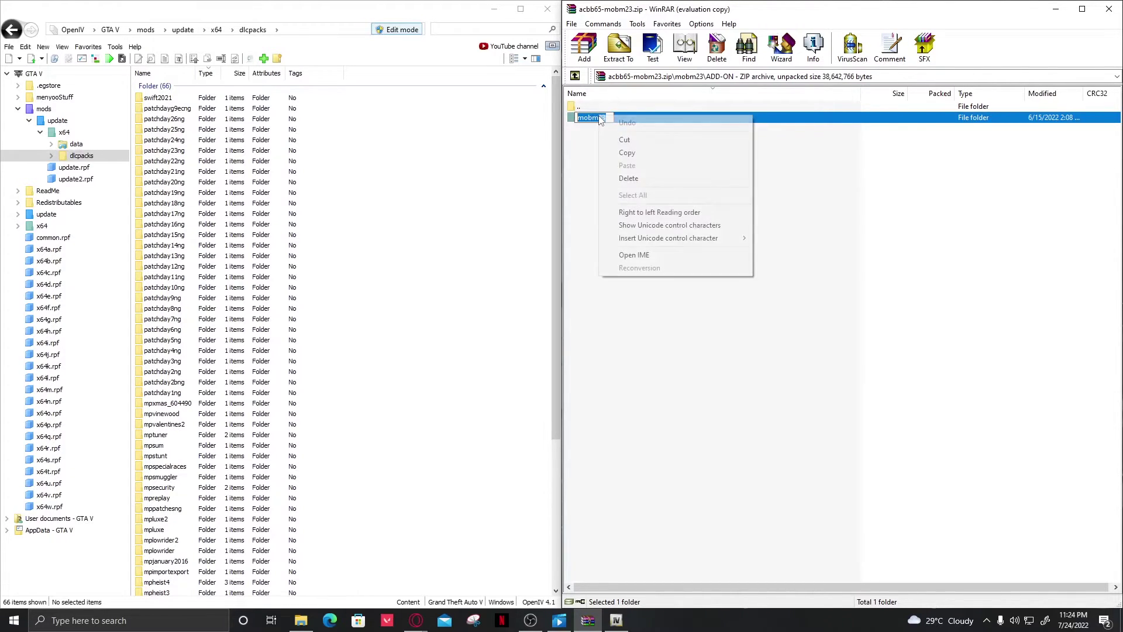
click(605, 146)
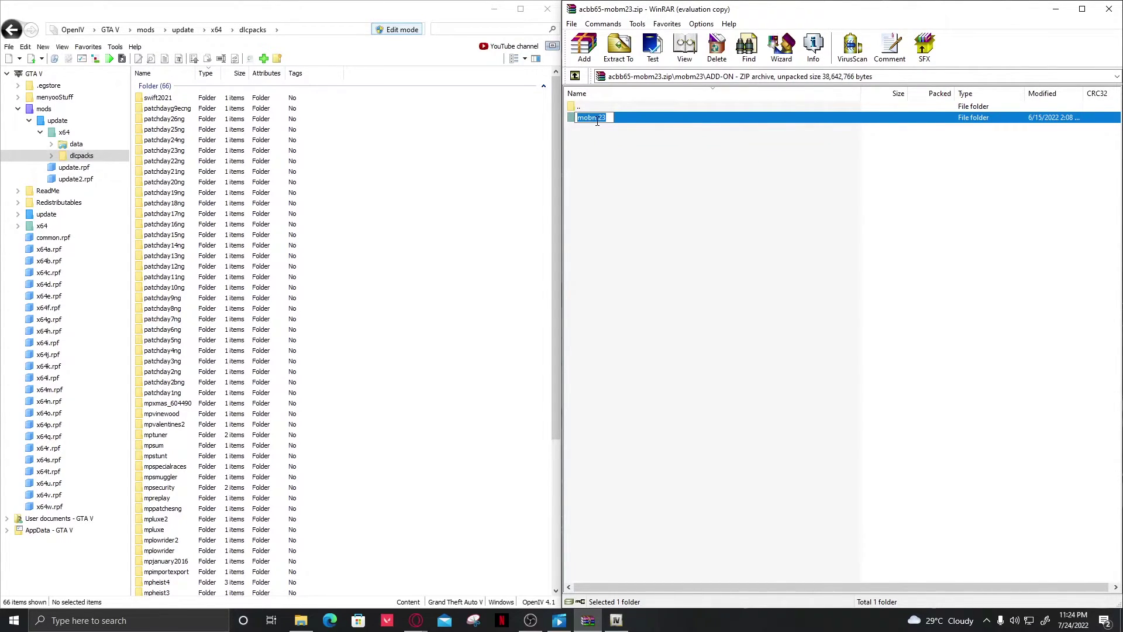
click(432, 134)
right_click(399, 185)
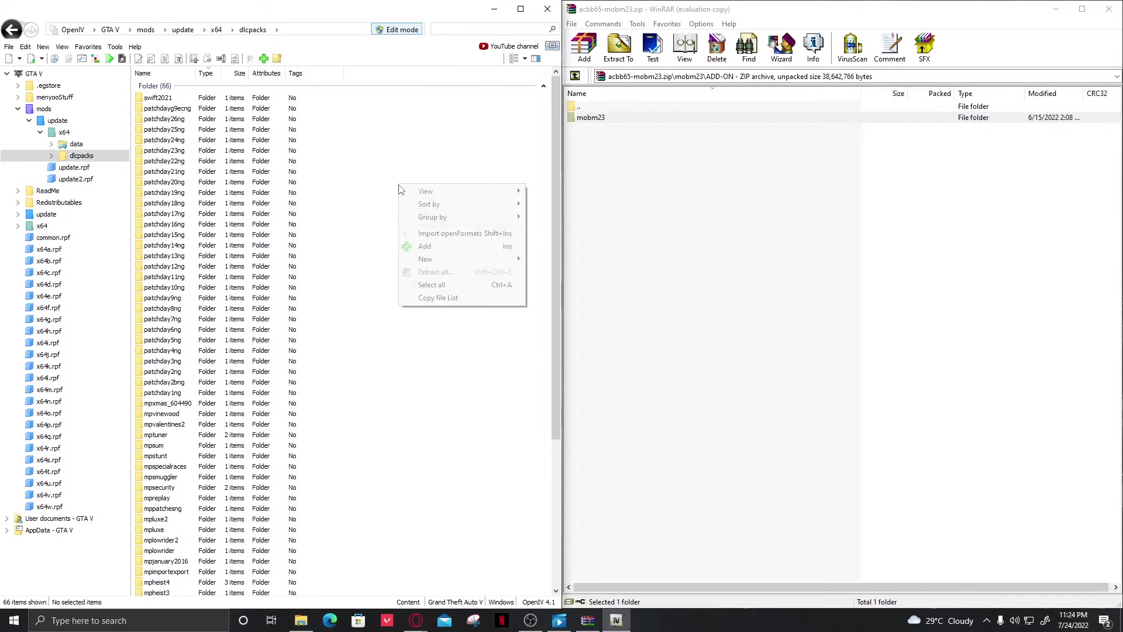
click(380, 195)
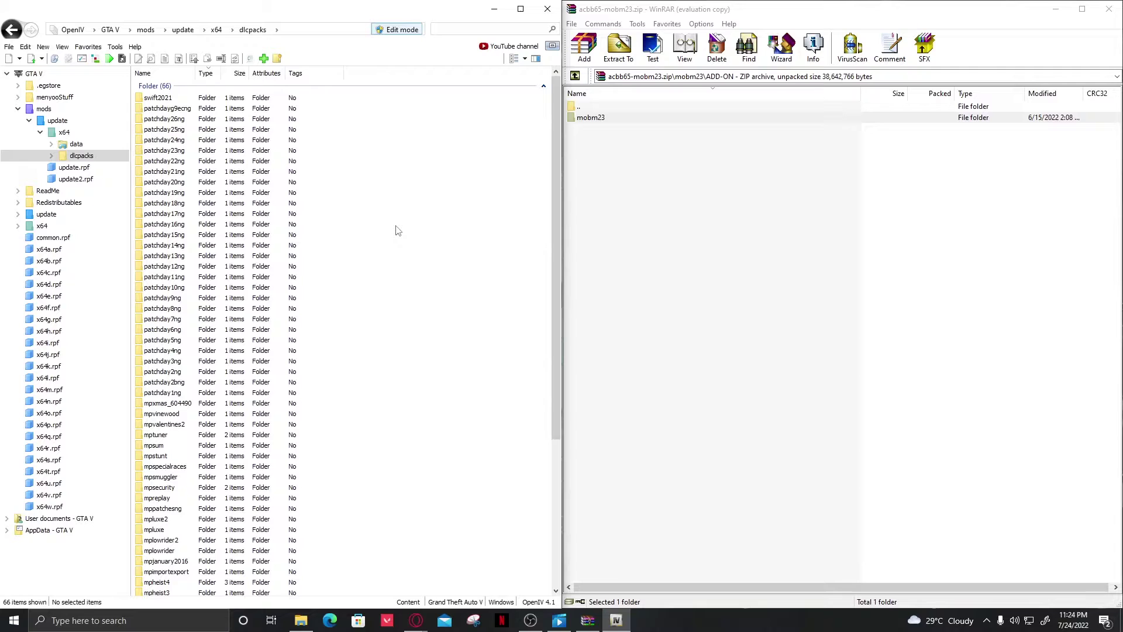
scroll(362, 269, down, 7)
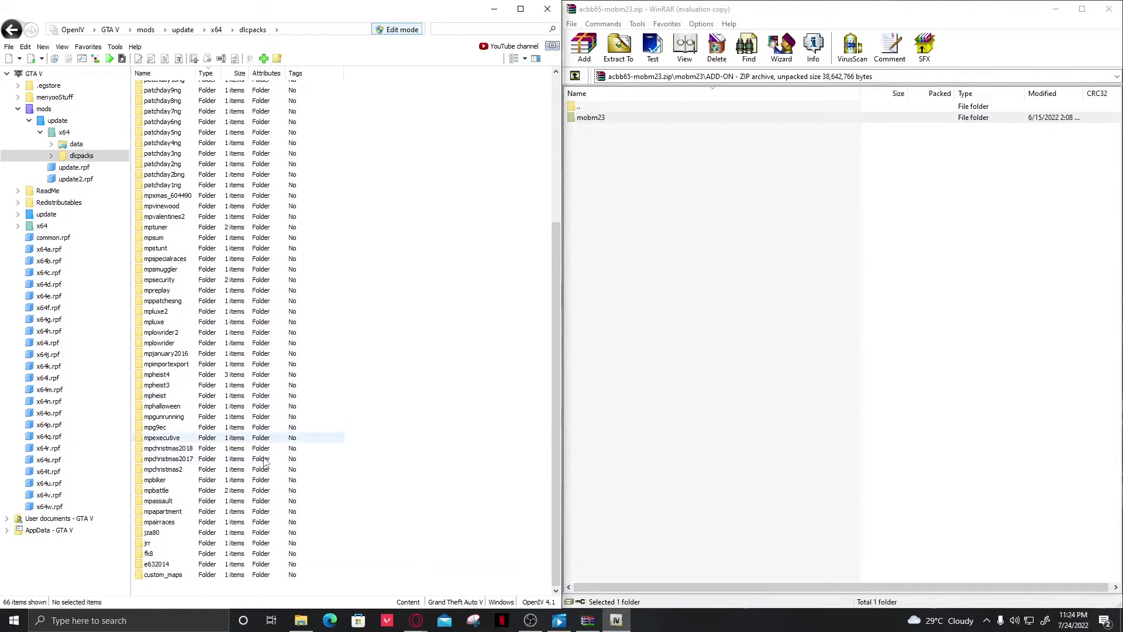
scroll(261, 485, up, 7)
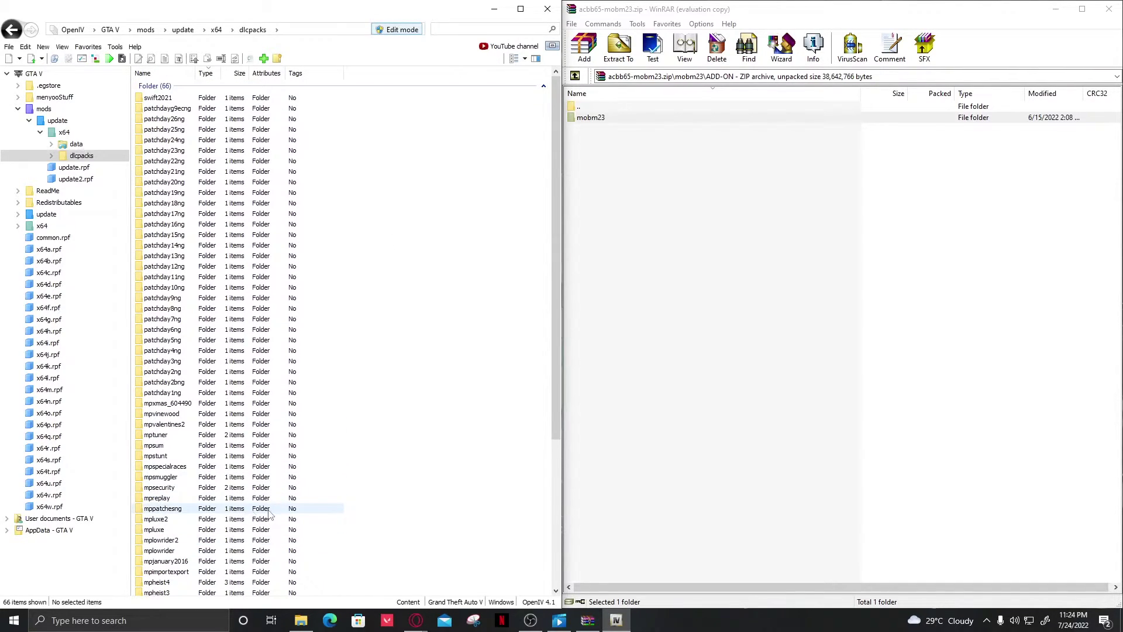
click(632, 123)
drag(632, 123, 391, 145)
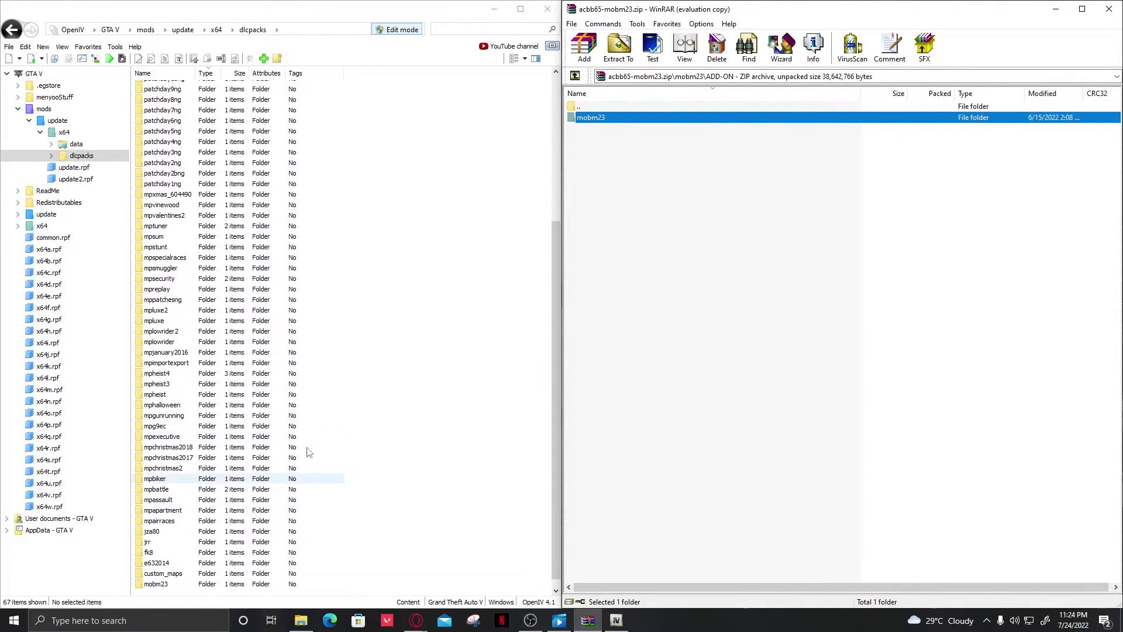
scroll(175, 478, down, 1)
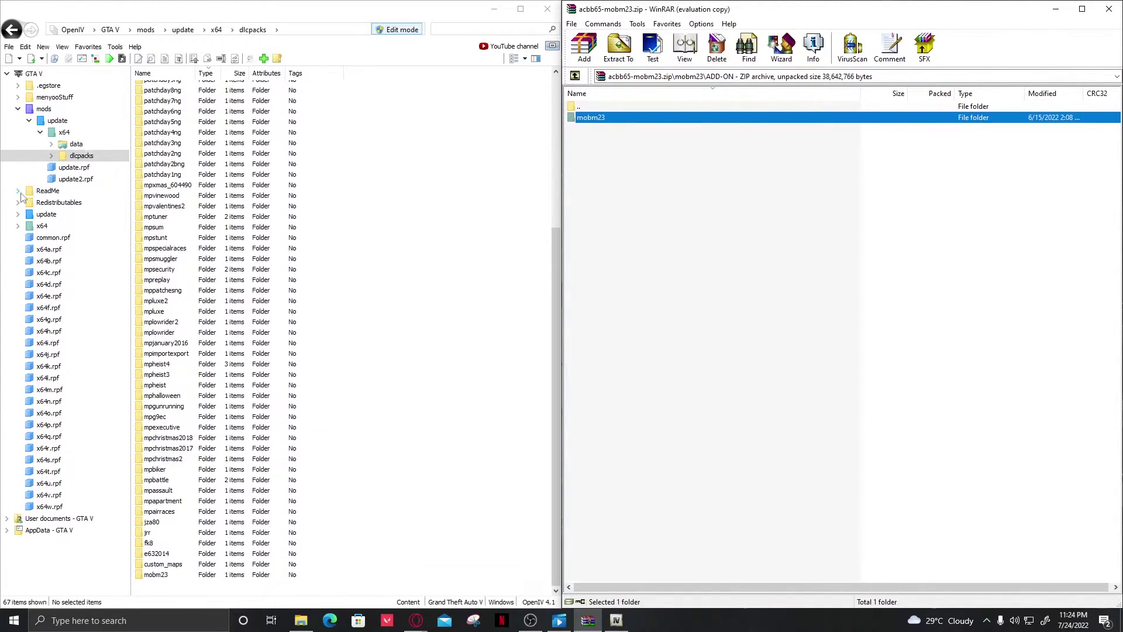
- Browse to mods\update\update.rpf\common\data and bring up the actions for dlclist.xml
click(145, 29)
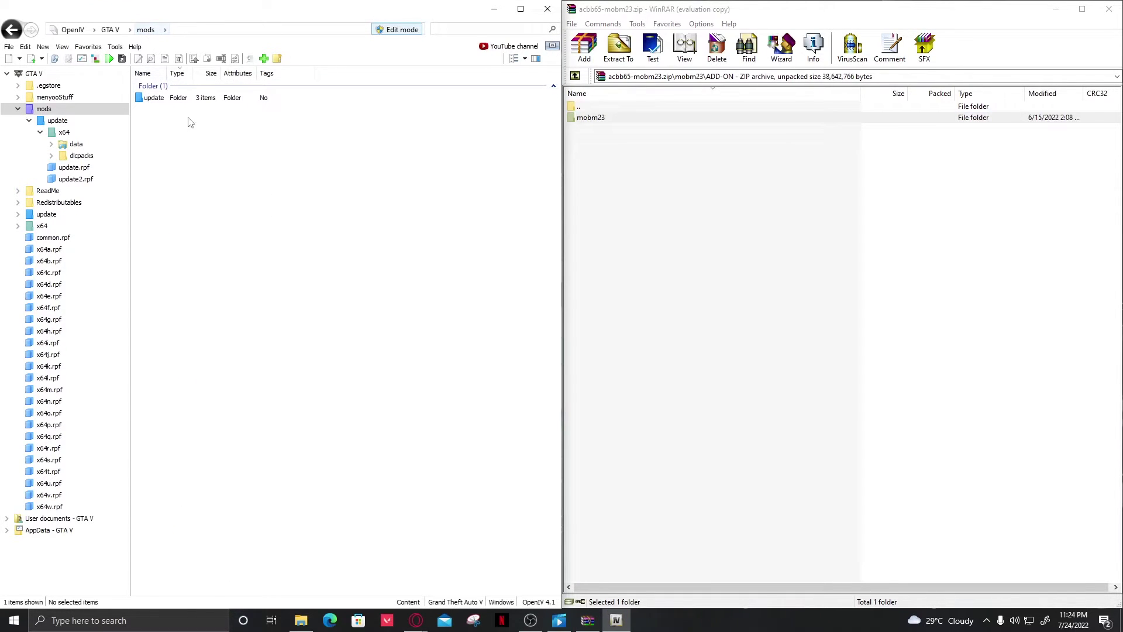
click(197, 99)
double_click(198, 100)
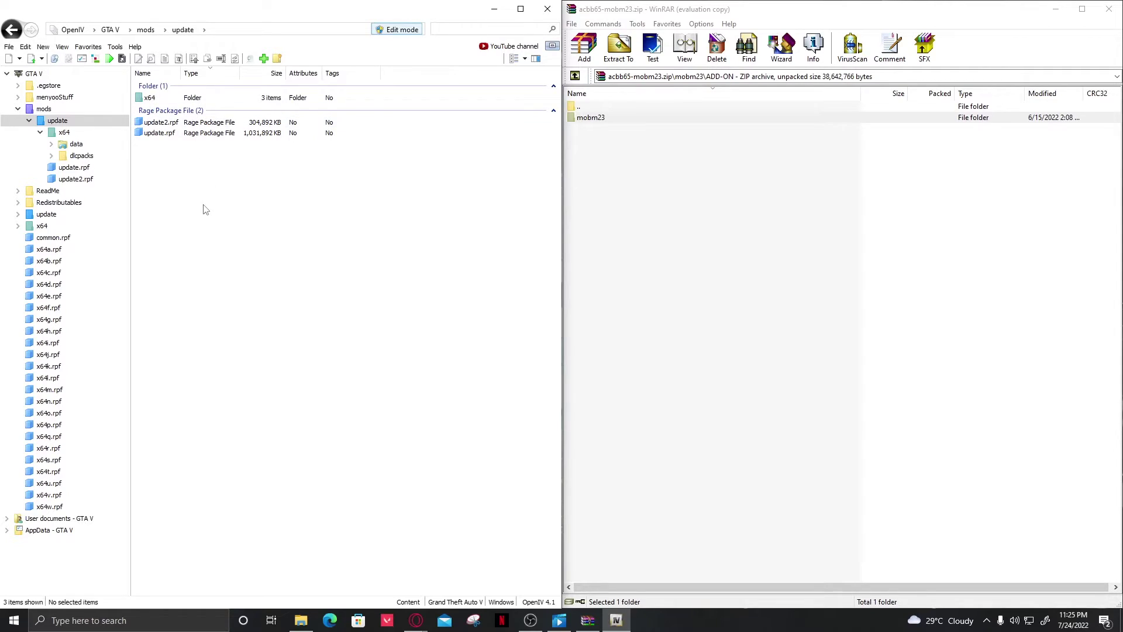
double_click(197, 134)
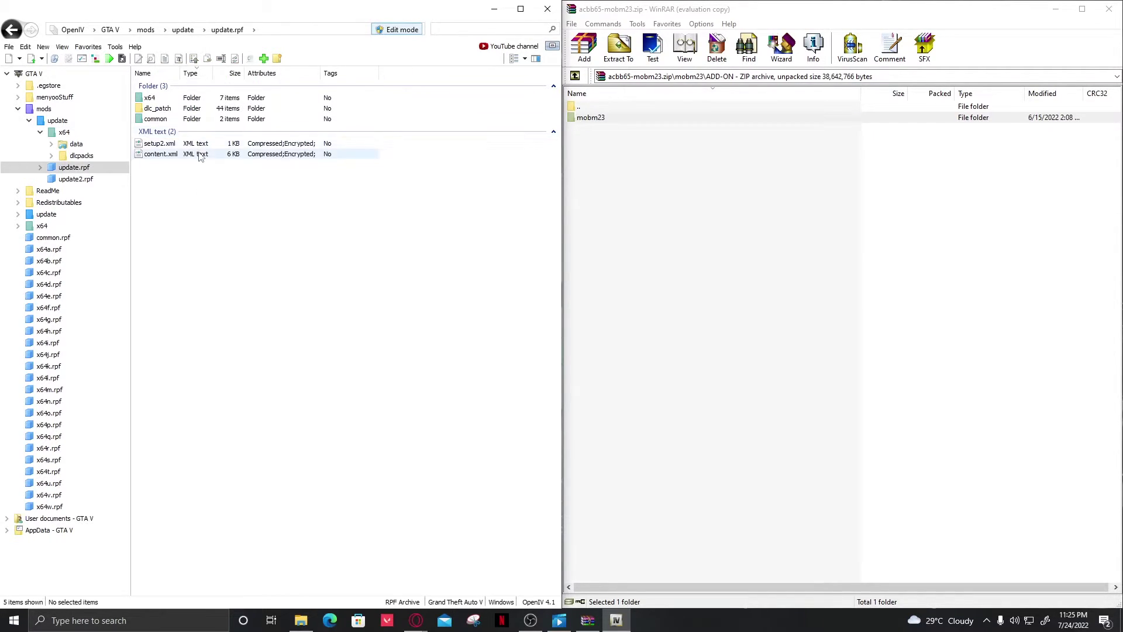
click(201, 120)
double_click(202, 121)
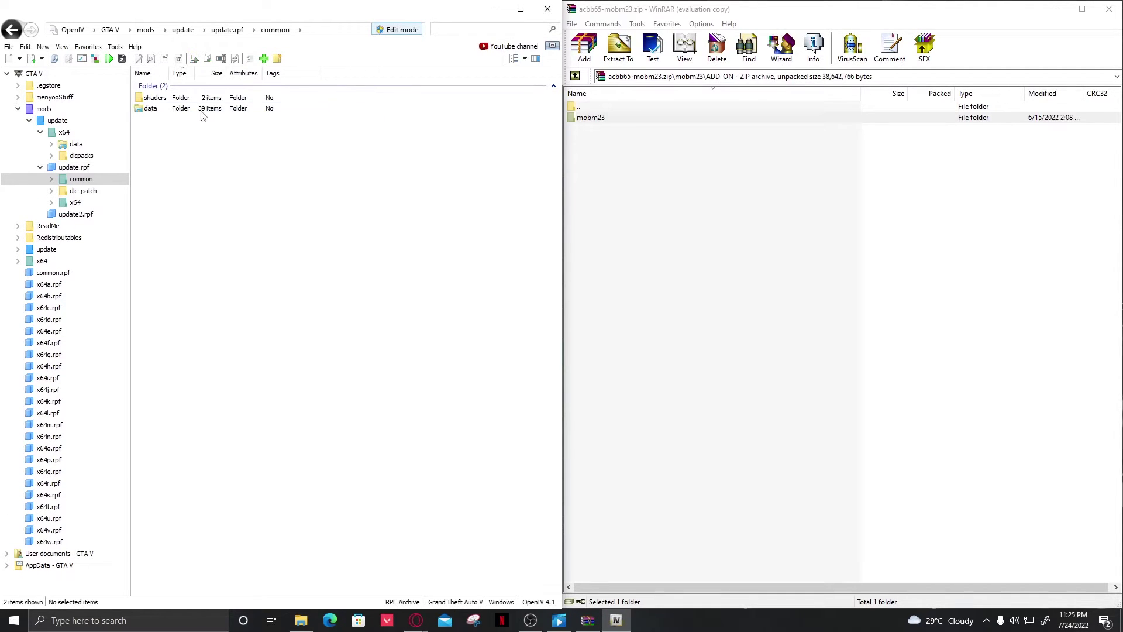
double_click(199, 110)
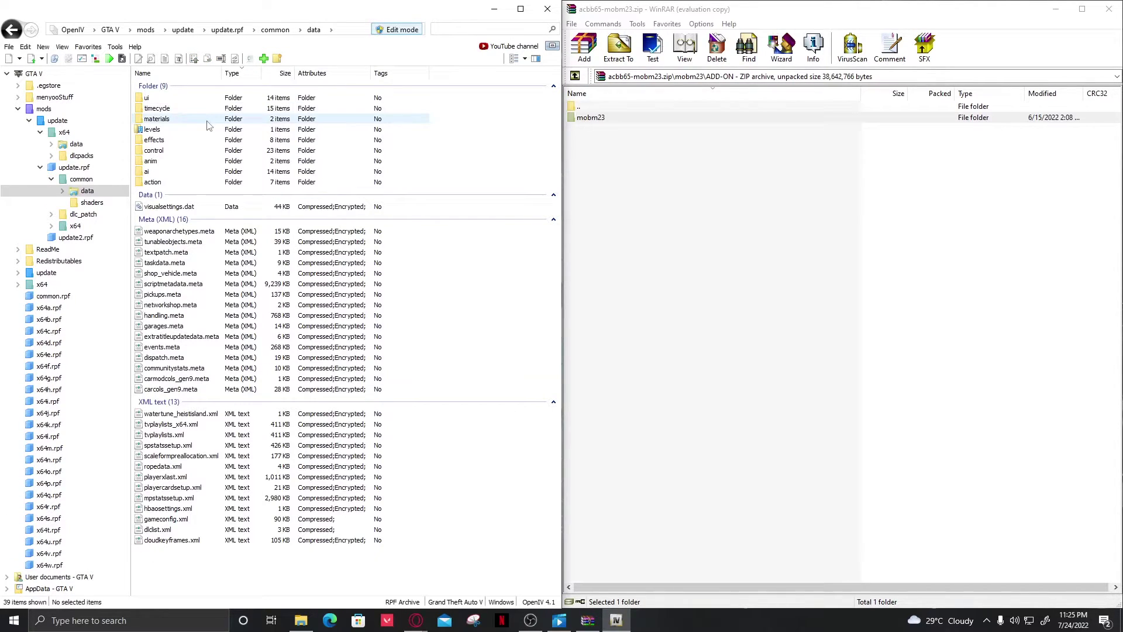
click(217, 530)
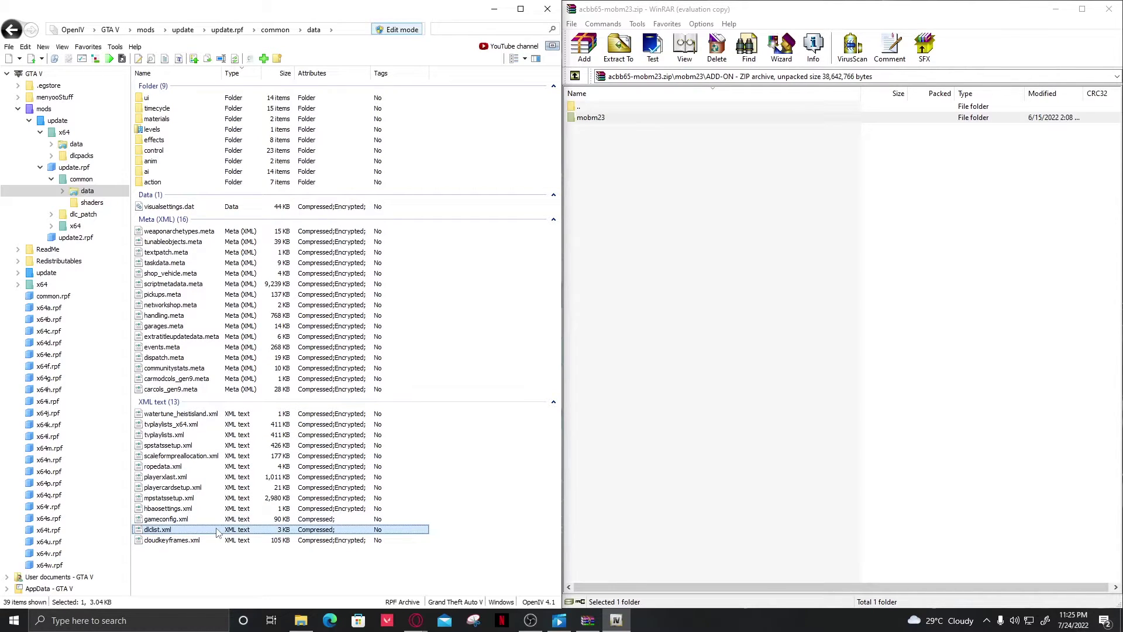
right_click(218, 531)
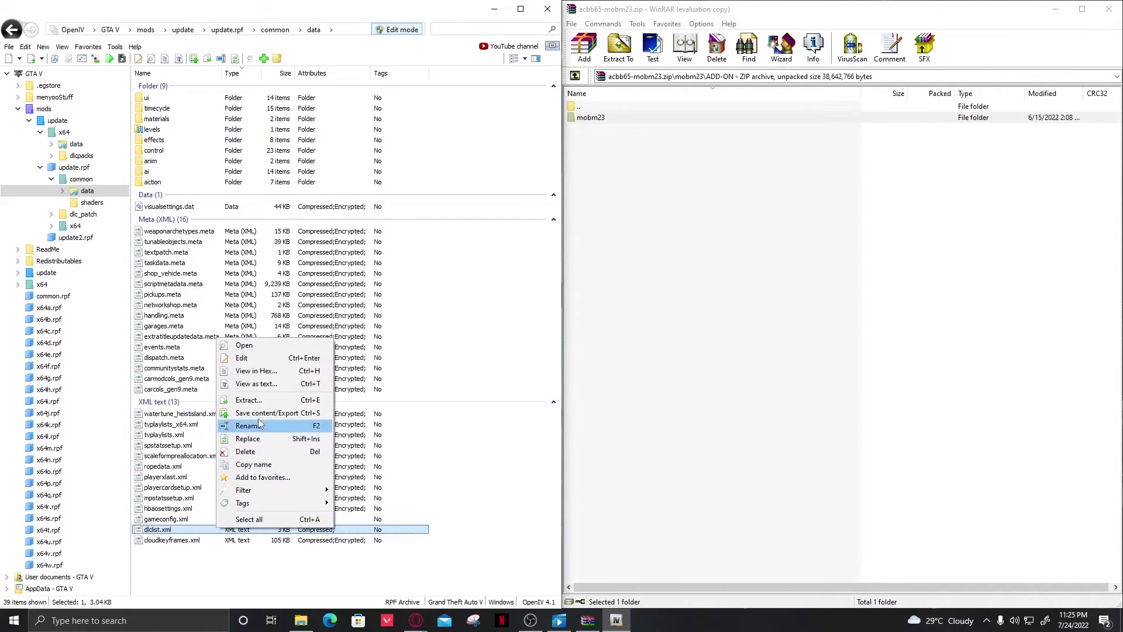
- Open dlclist.xml in the editor and paste a copy of the custom_maps entry after the jza80 line
click(256, 358)
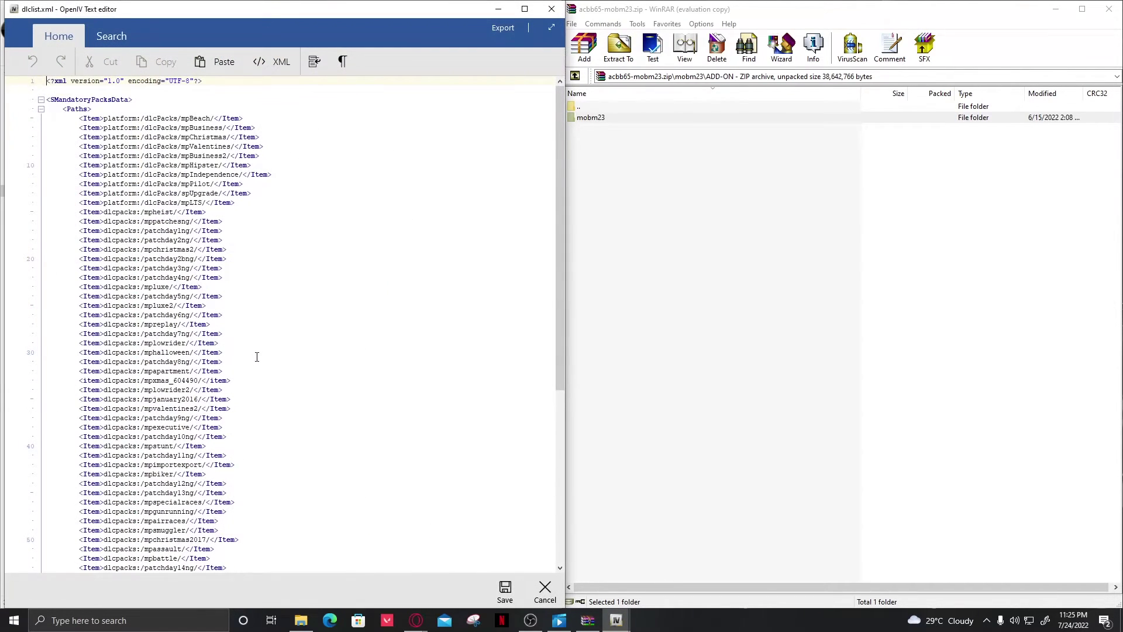
scroll(244, 377, down, 10)
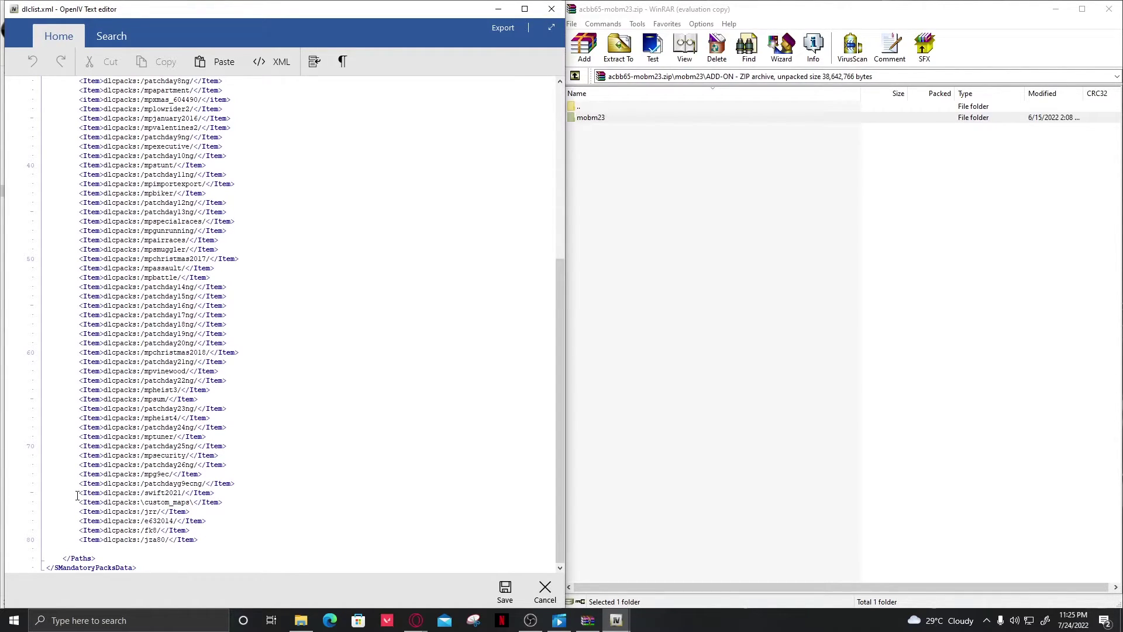
drag(79, 502, 224, 502)
key(ctrl+c)
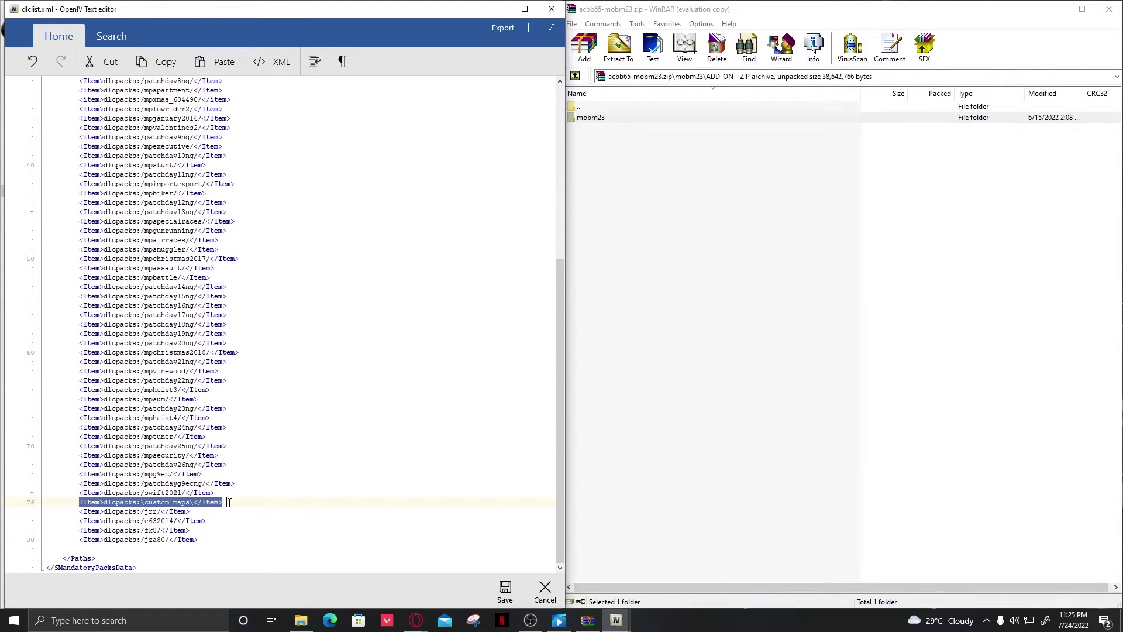
click(222, 539)
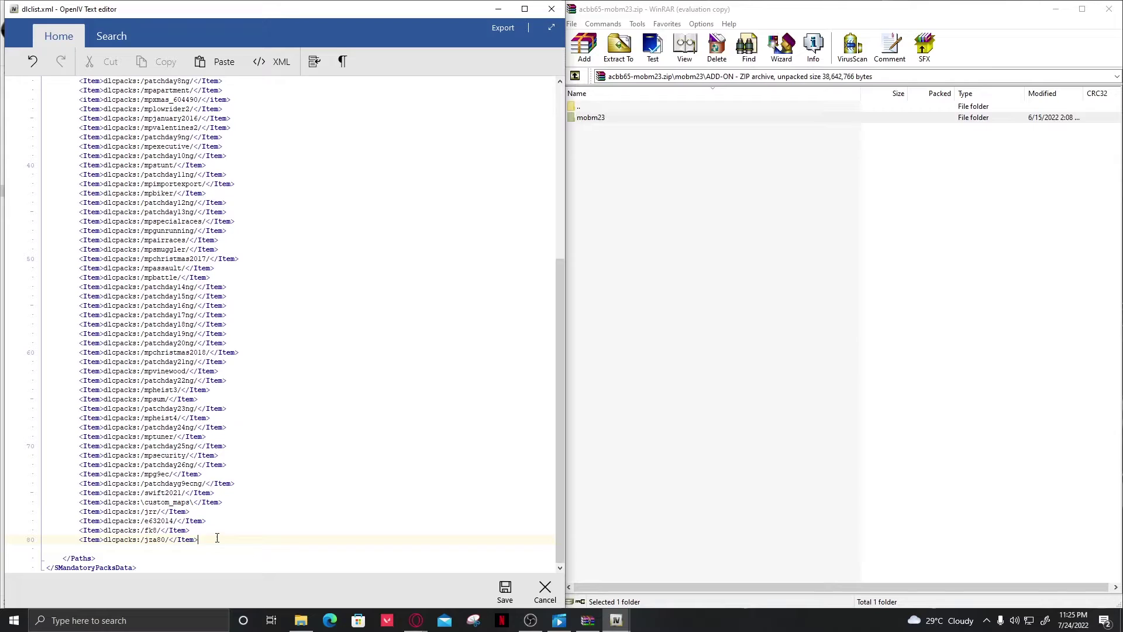
key(Return)
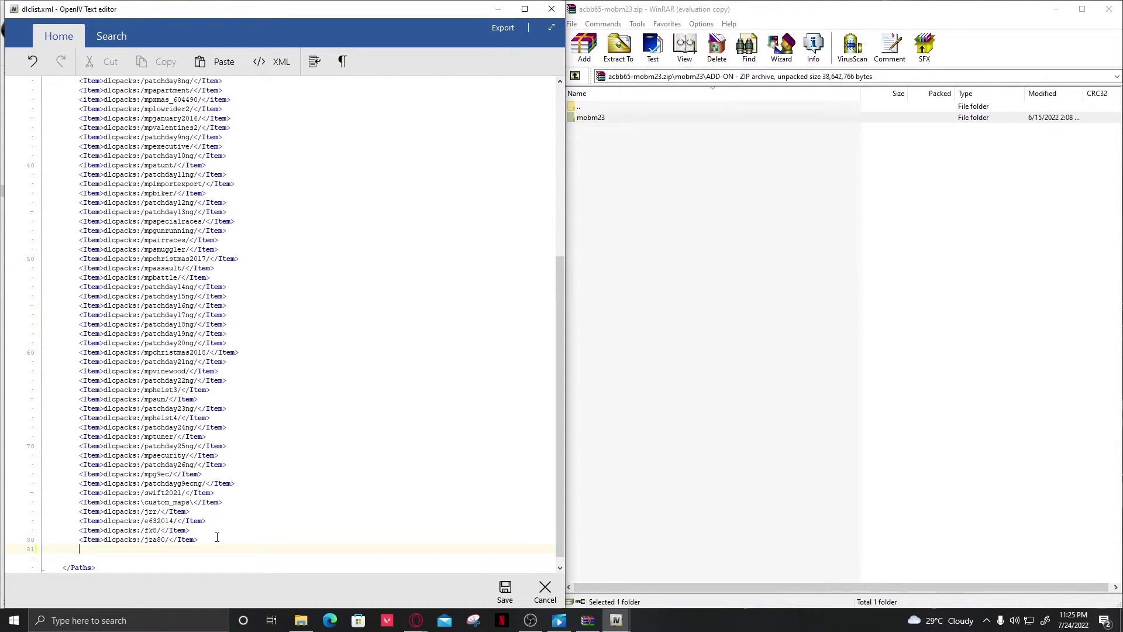
key(ctrl+v)
- Replace custom_maps on the new line with mobm23, keeping the JZA80 entry intact
drag(189, 549, 143, 551)
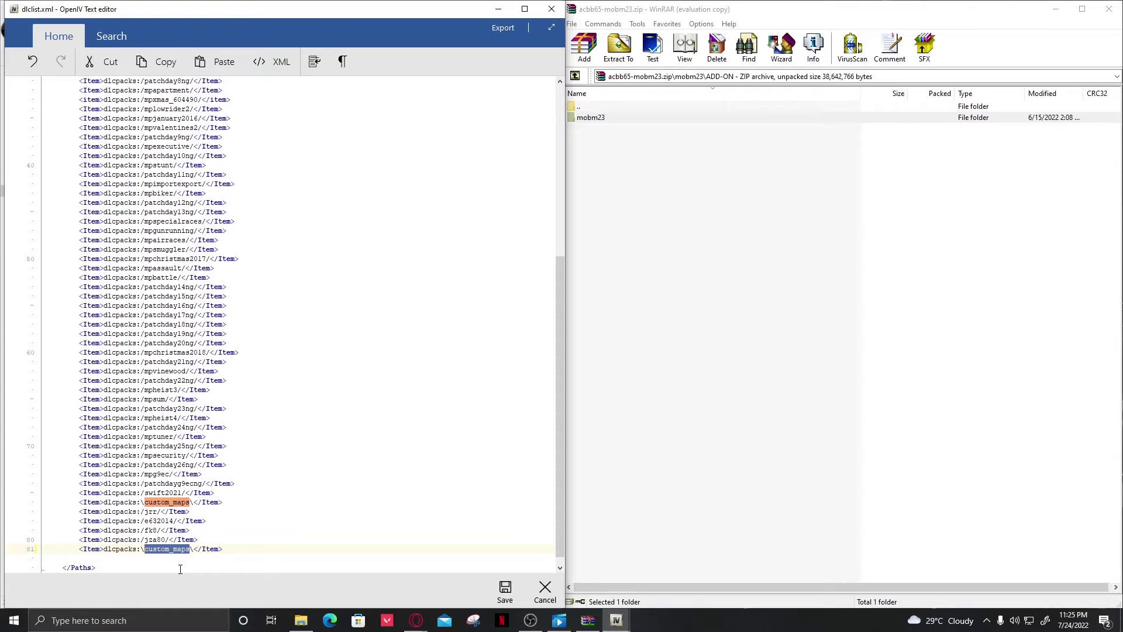
text(mobm)
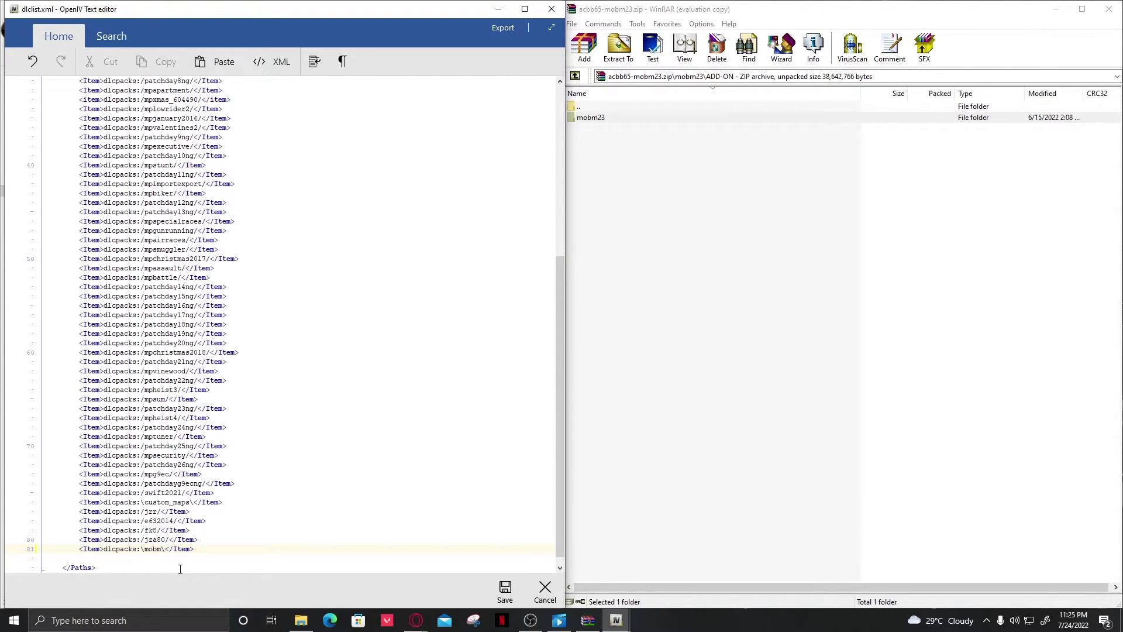
text(23)
key(BackSpace)
key(BackSpace)
key(BackSpace)
key(BackSpace)
key(BackSpace)
key(BackSpace)
text(JZA80)
- Change the entry's slashes to read dlcpacks:/mobm23/ and save dlclist.xml
key(BackSpace)
text(/)
key(Right)
key(BackSpace)
text(/)
click(292, 513)
click(505, 591)
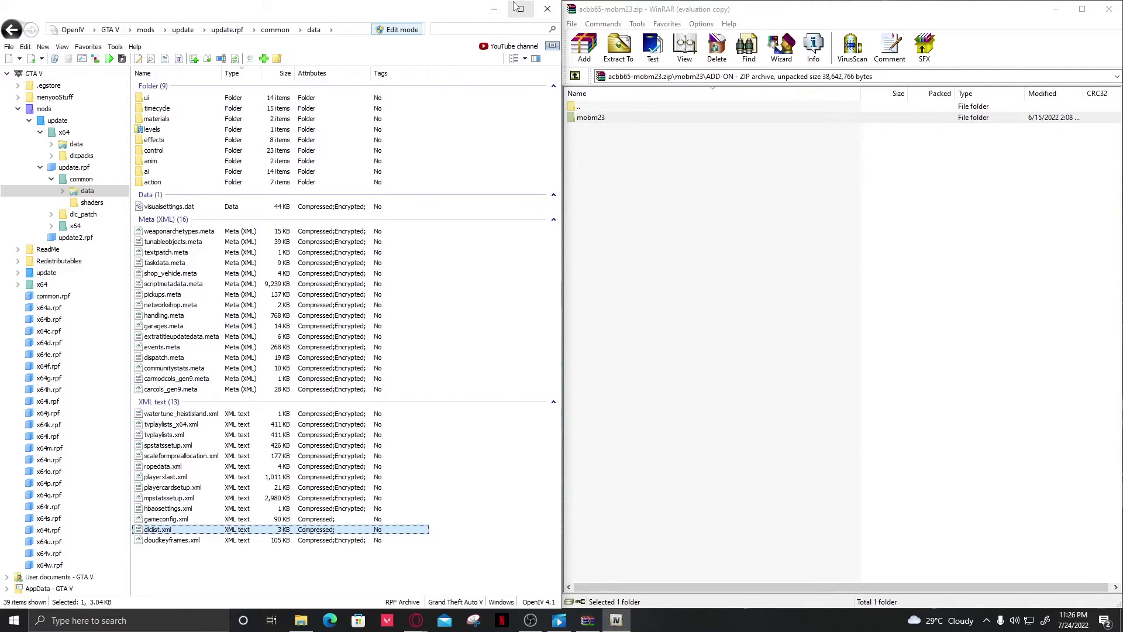
- Minimise OpenIV and WinRAR, then bring up OBS from the taskbar
click(494, 9)
click(1057, 8)
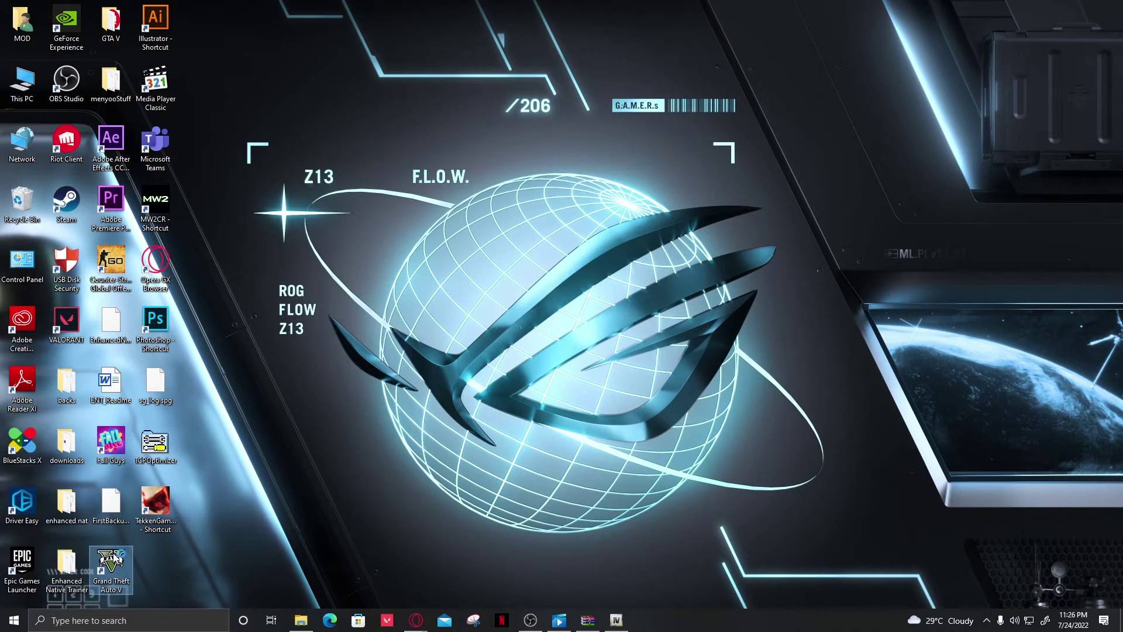
click(531, 621)
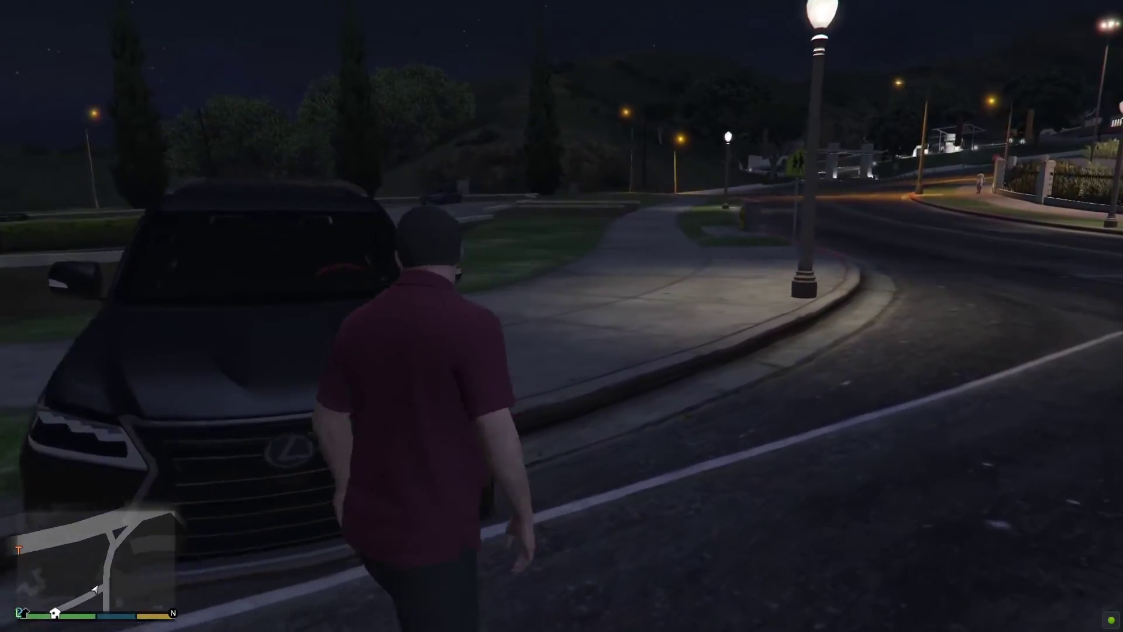
- In Menyoo, go to Vehicle Spawner > Input Model and spawn model mobm23
key(F8)
key(BackSpace)
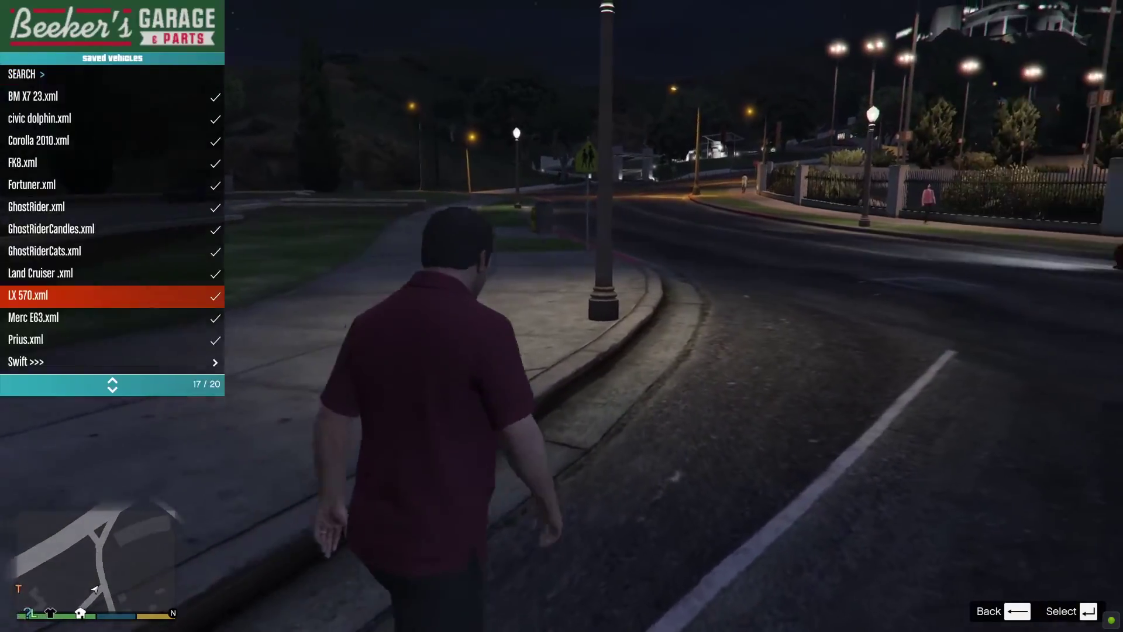
key(Down)
key(Down)
key(Down)
key(Down)
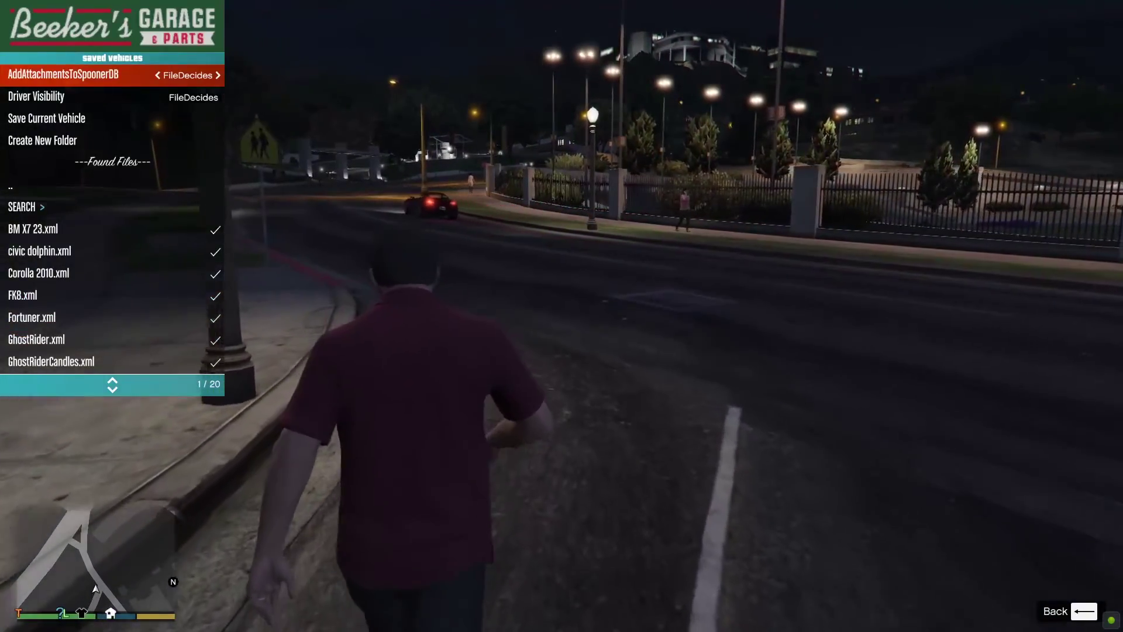
key(BackSpace)
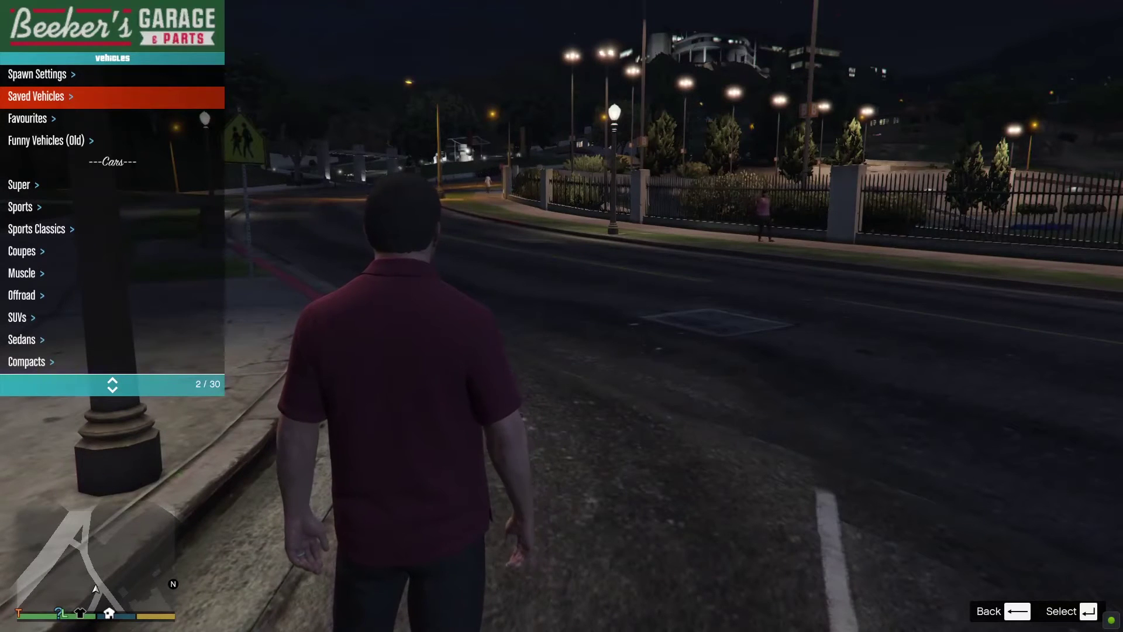
key(Return)
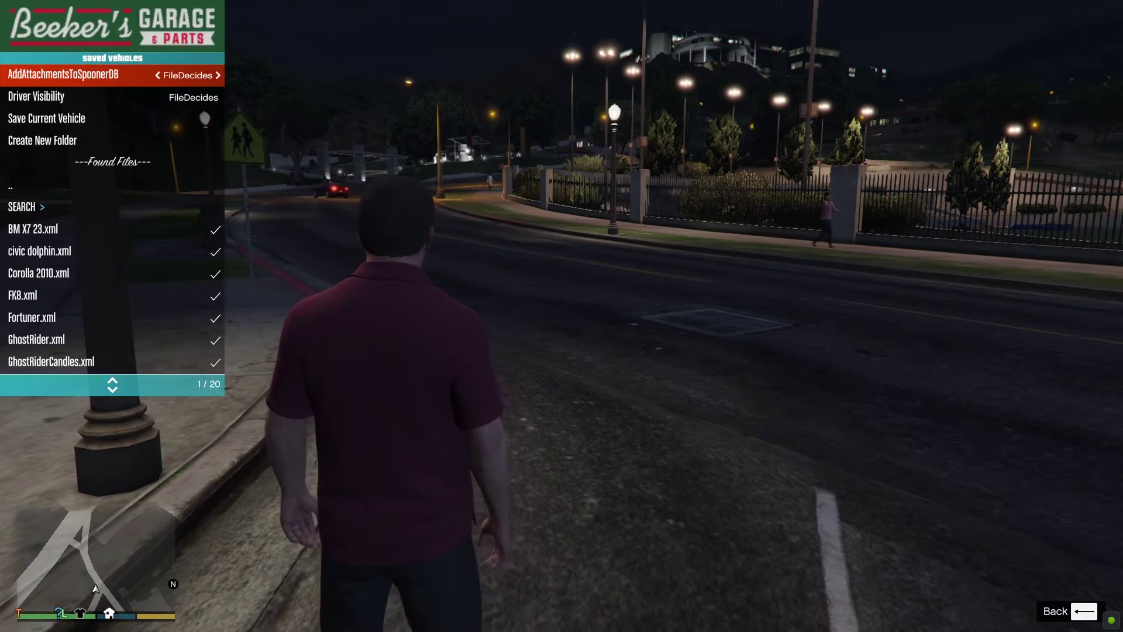
key(BackSpace)
key(BackSpace)
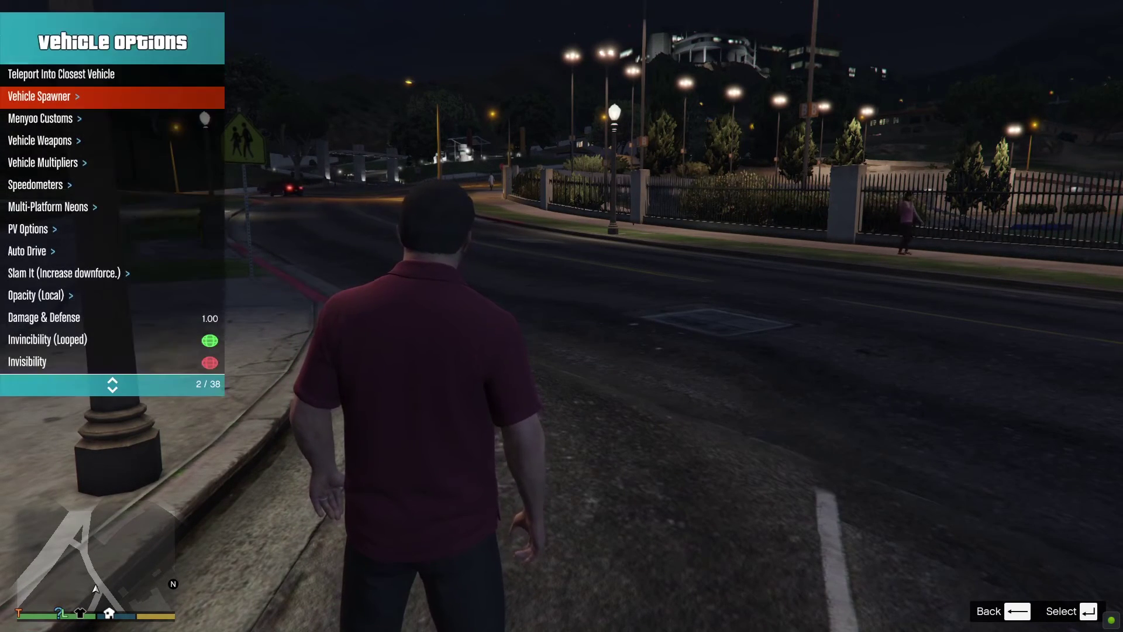
key(Up)
key(Up)
key(Down)
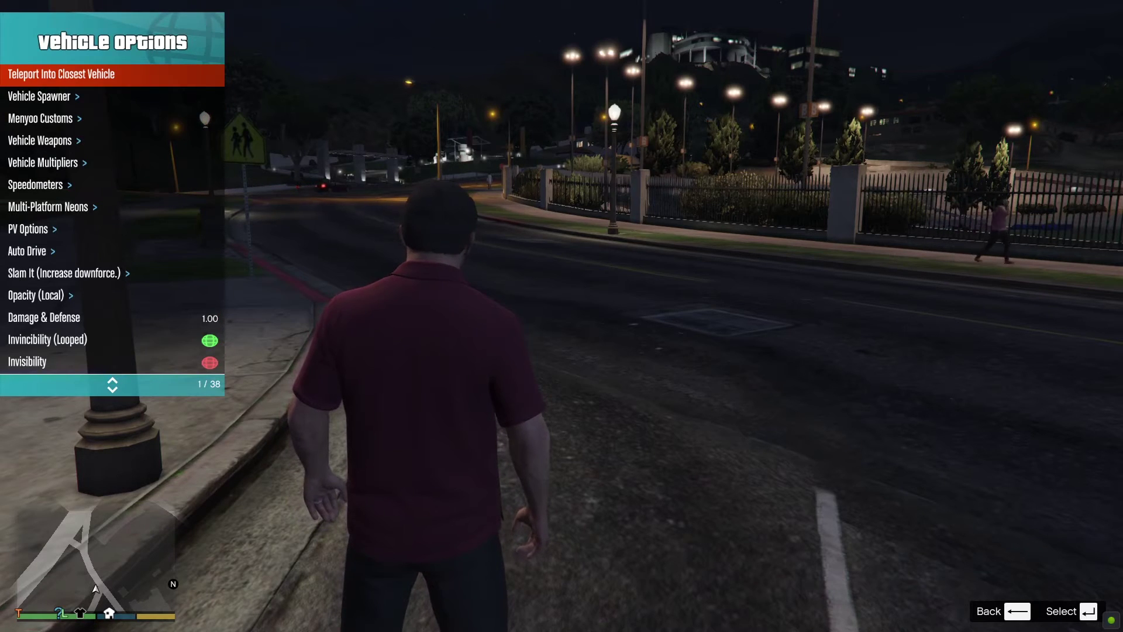
key(Down)
key(Return)
key(Up)
key(Return)
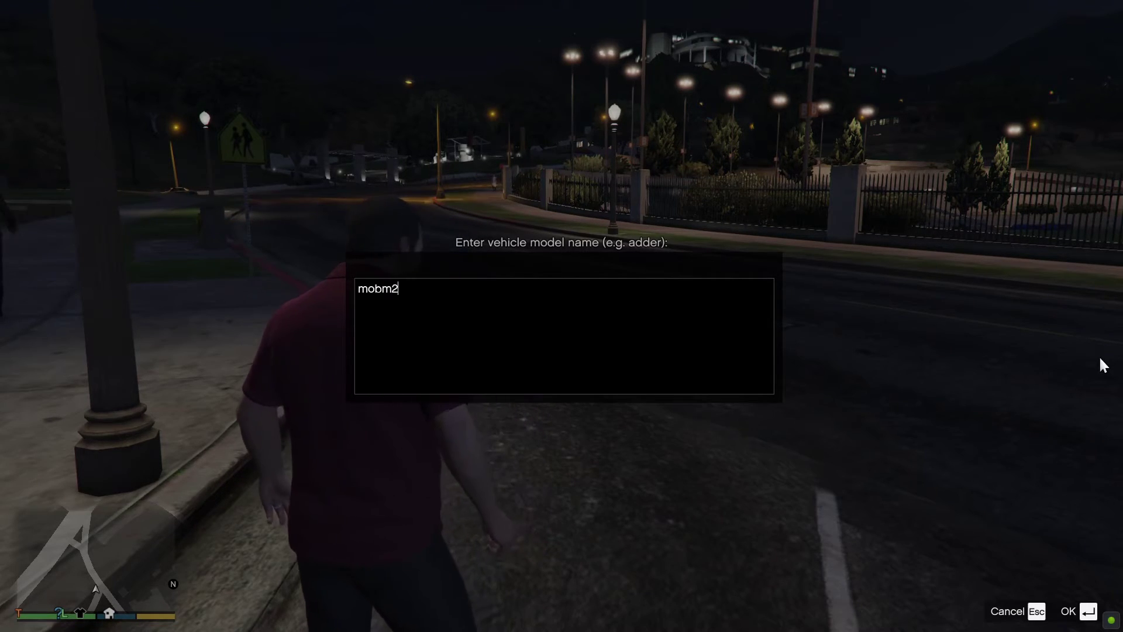
key(Return)
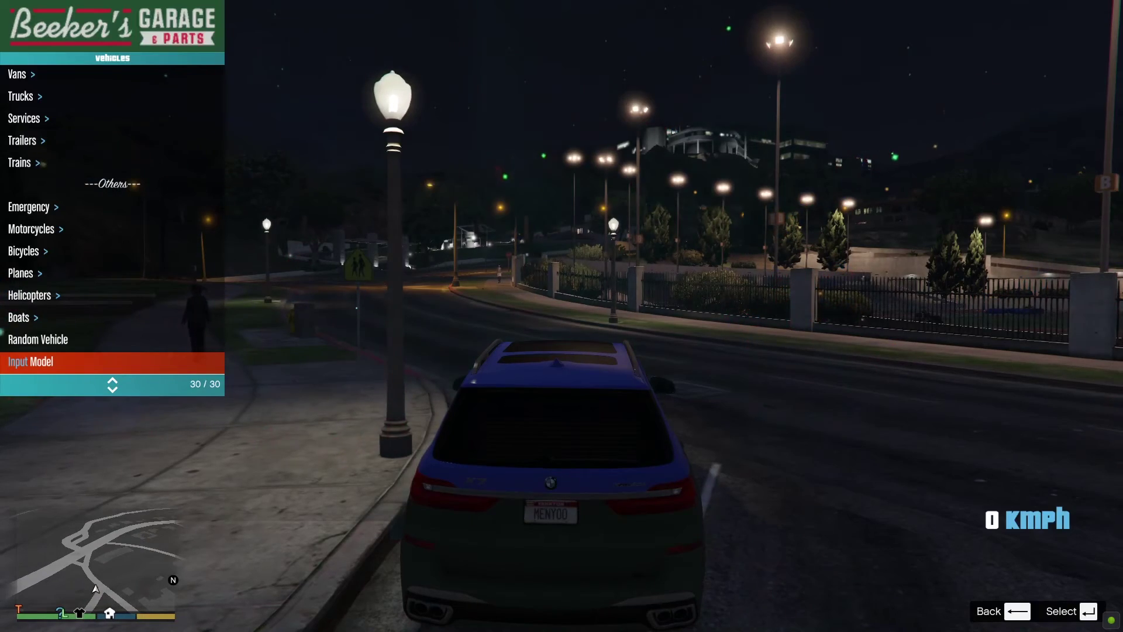
- Close the trainer menu and drive the BMW X7, braking and turning at the junction
key(w)
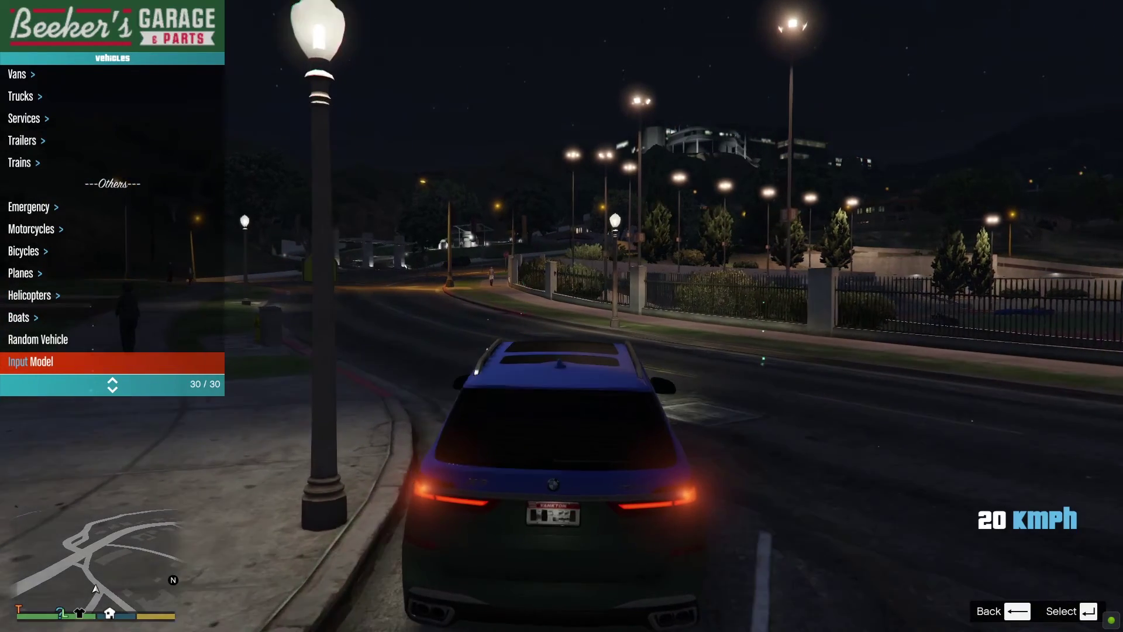
key(w)
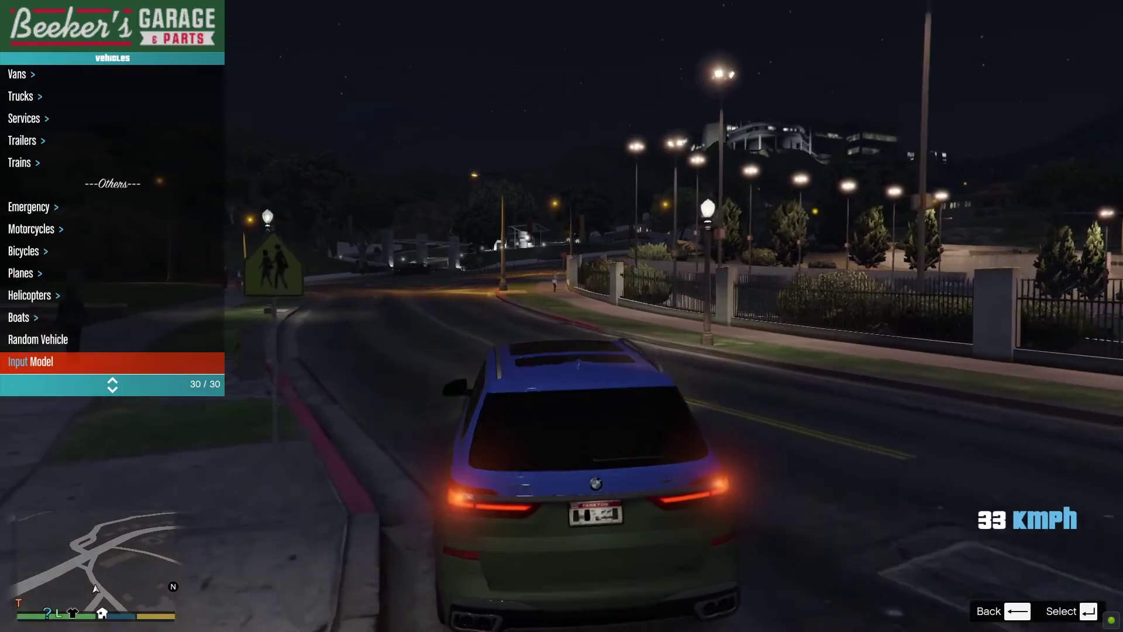
key(w)
key(F8)
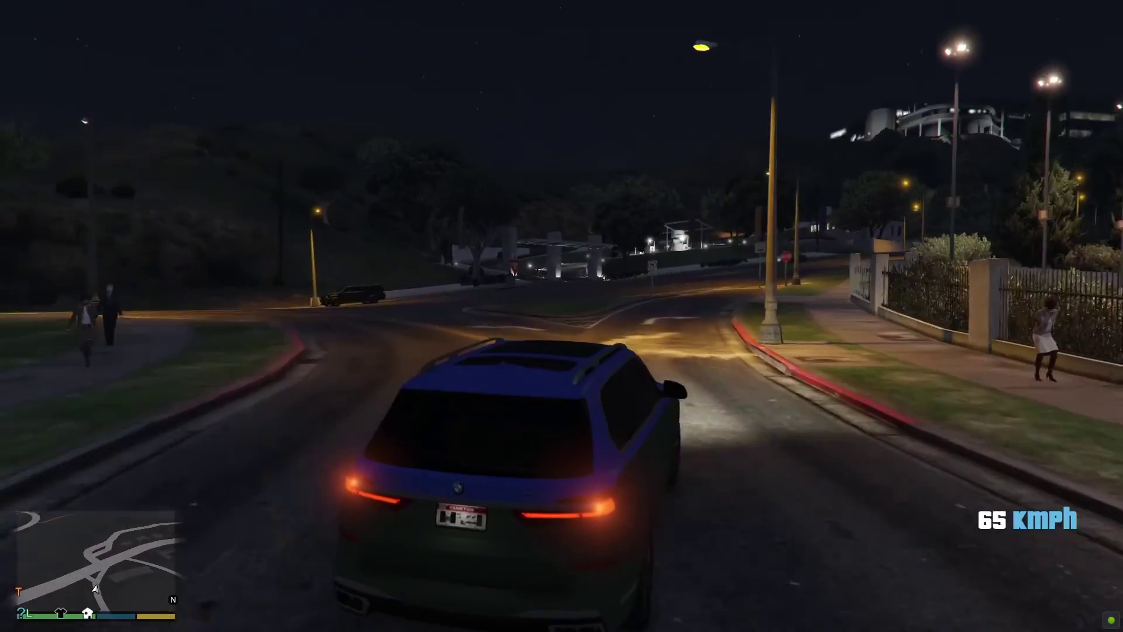
key(s)
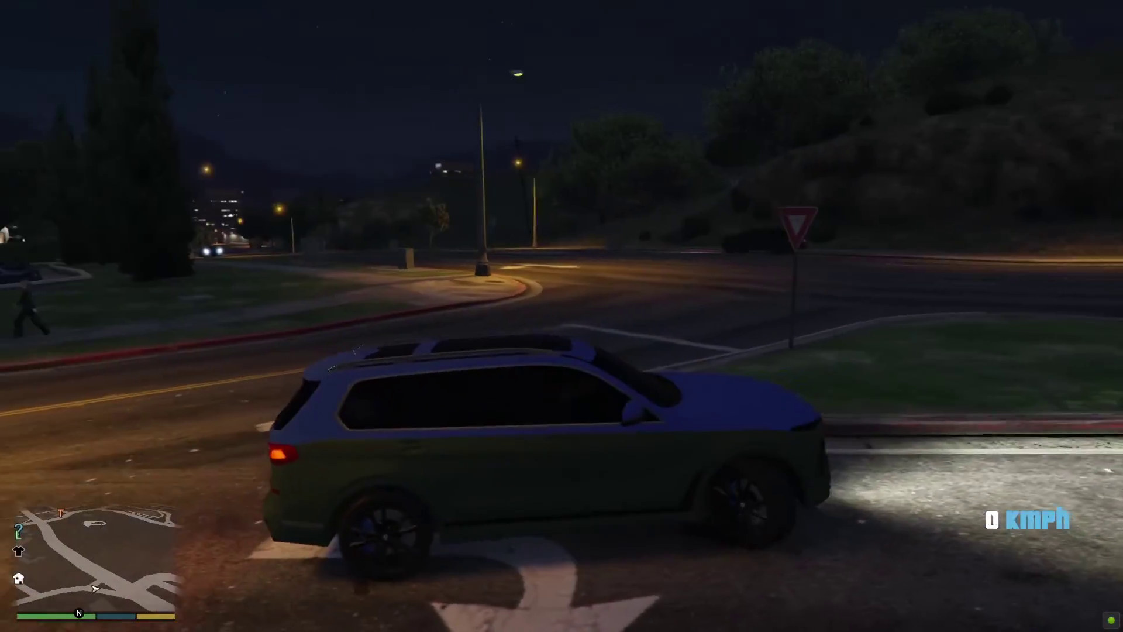
key(w)
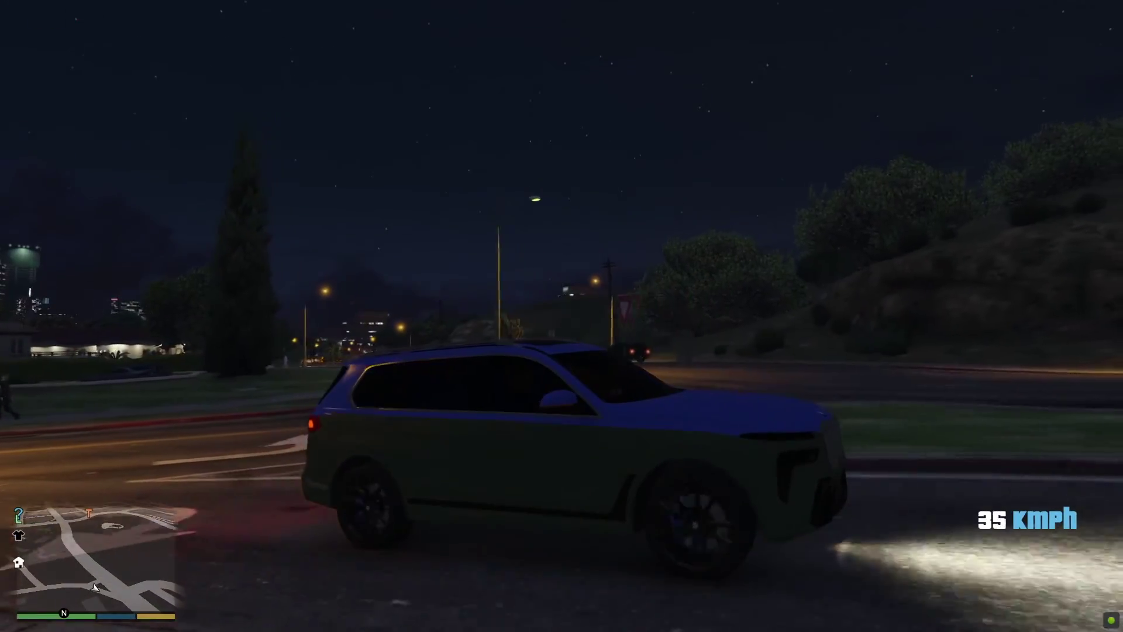
key(s)
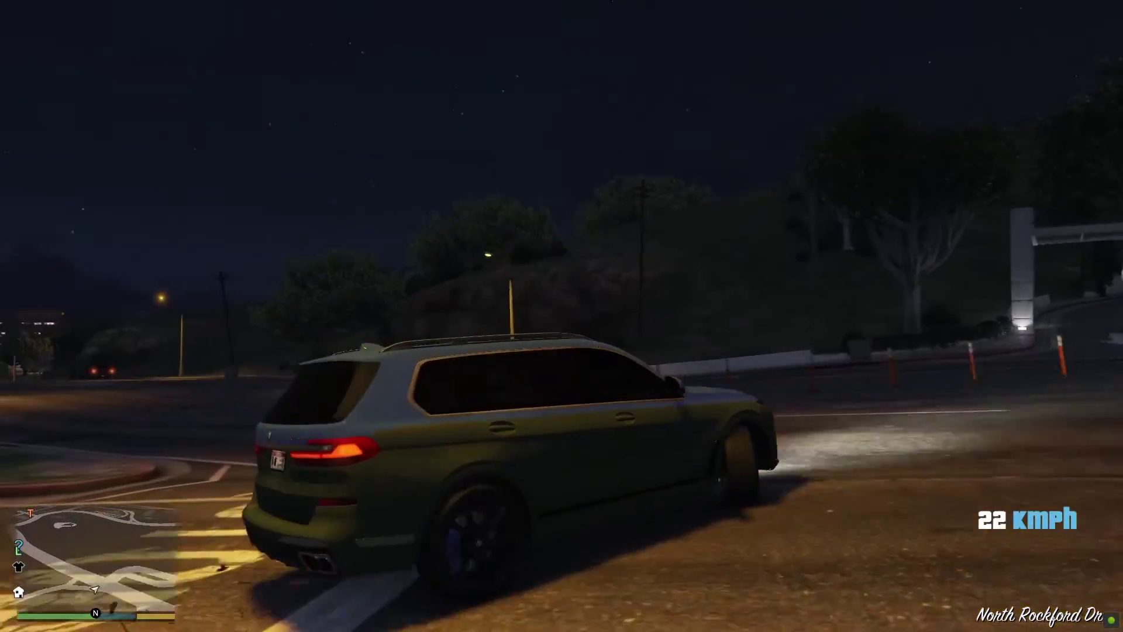
- Drive the SUV to top speed, steering off the curb and grass back into the lane
key(w)
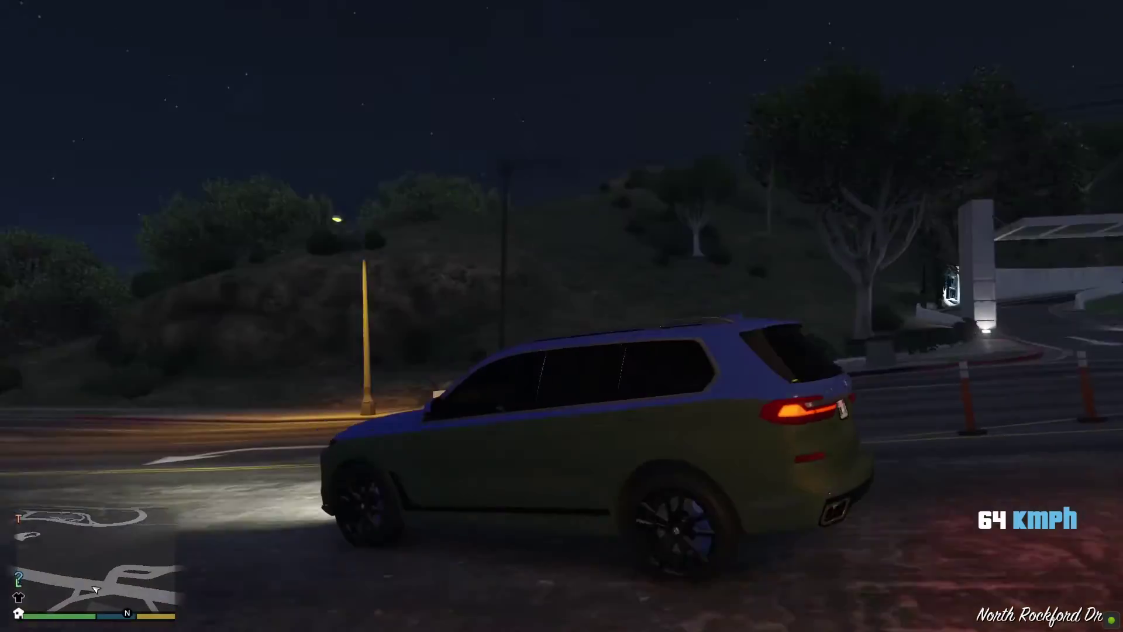
key(s)
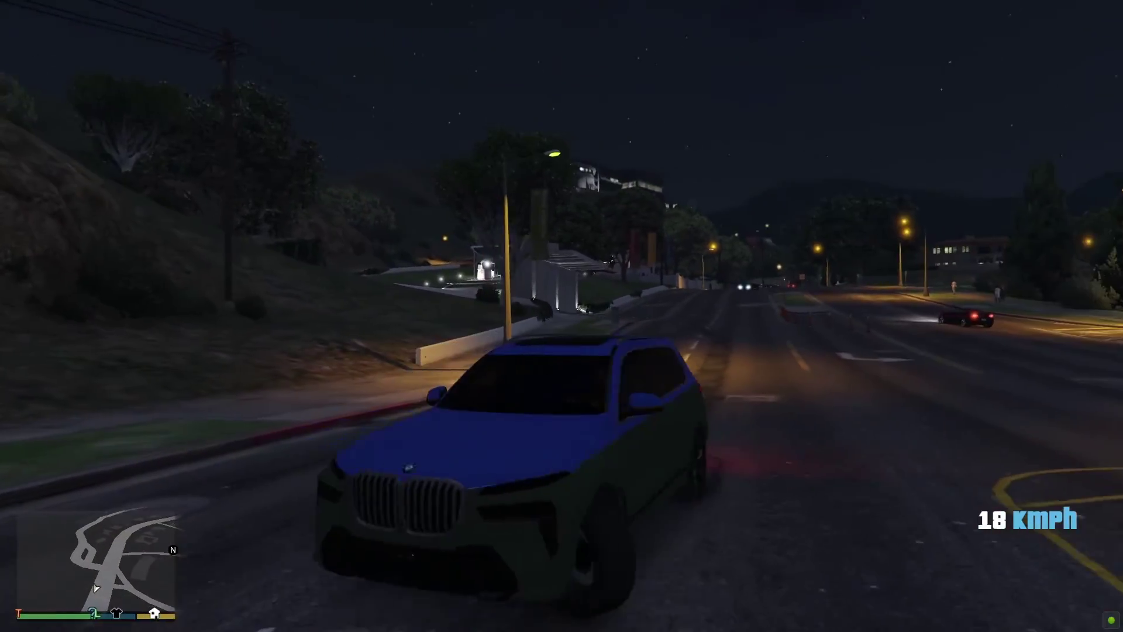
key(w)
key(s)
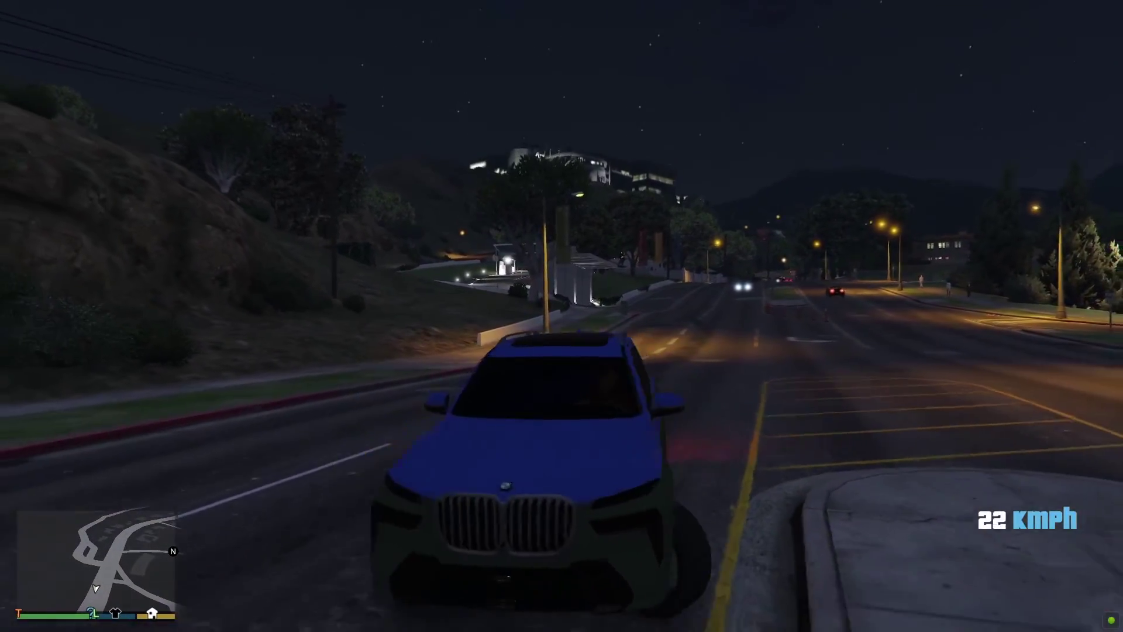
key(w)
key(w)
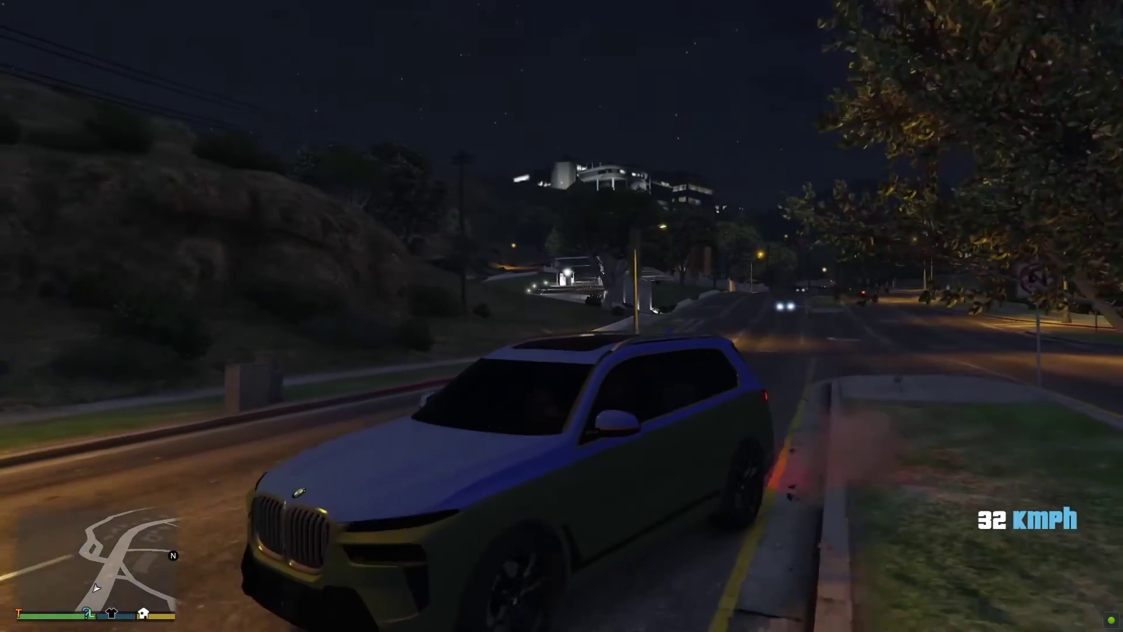
key(s)
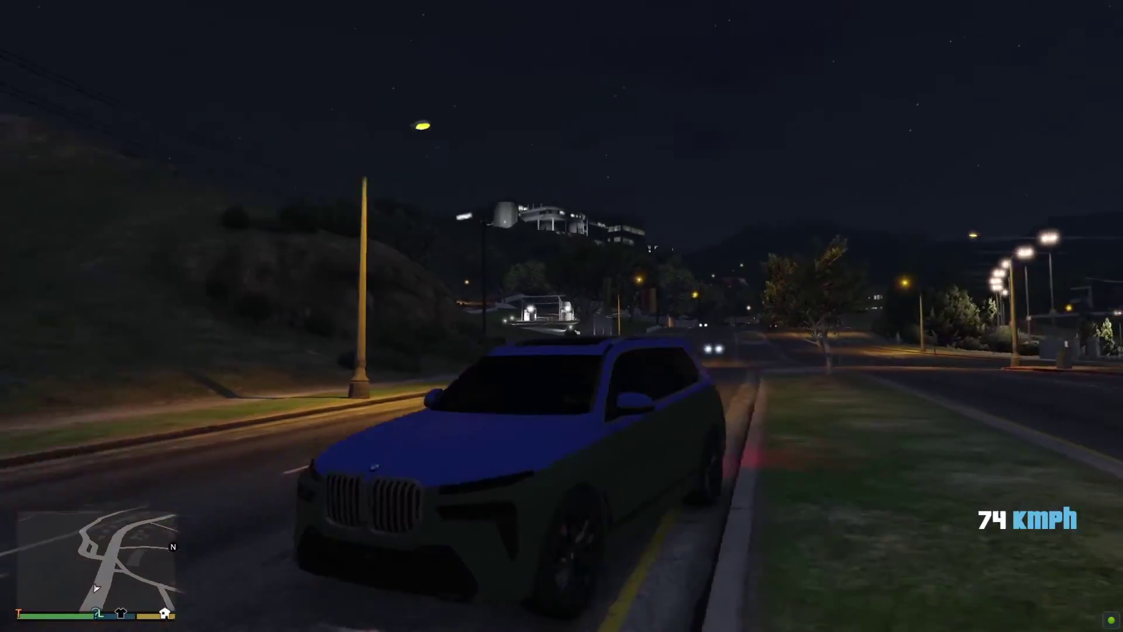
key(w)
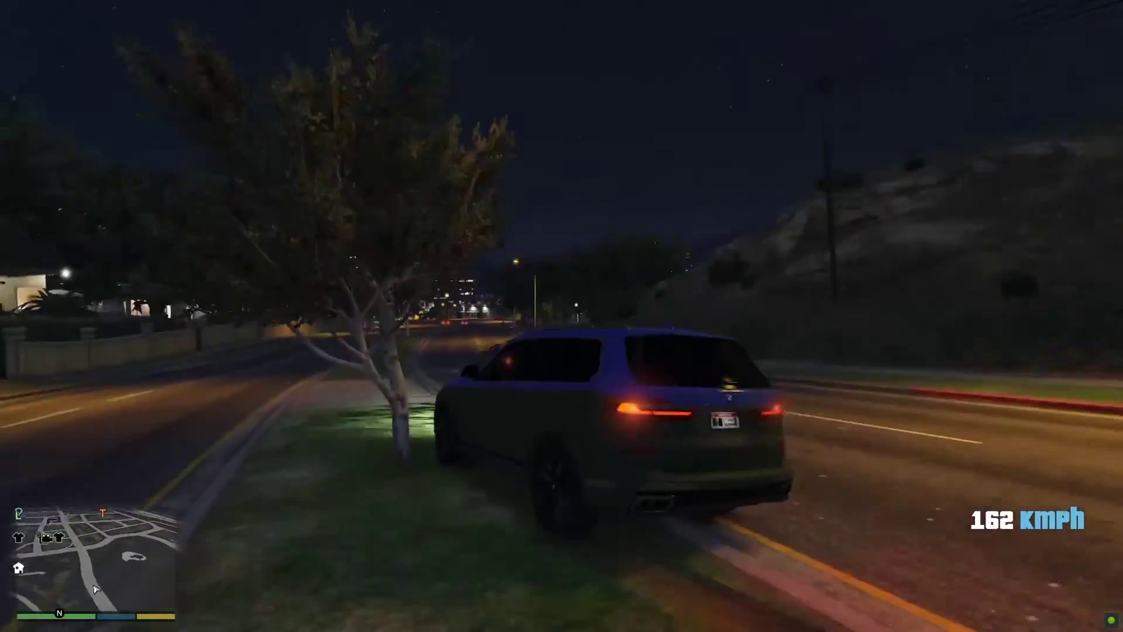
key(w)
key(s)
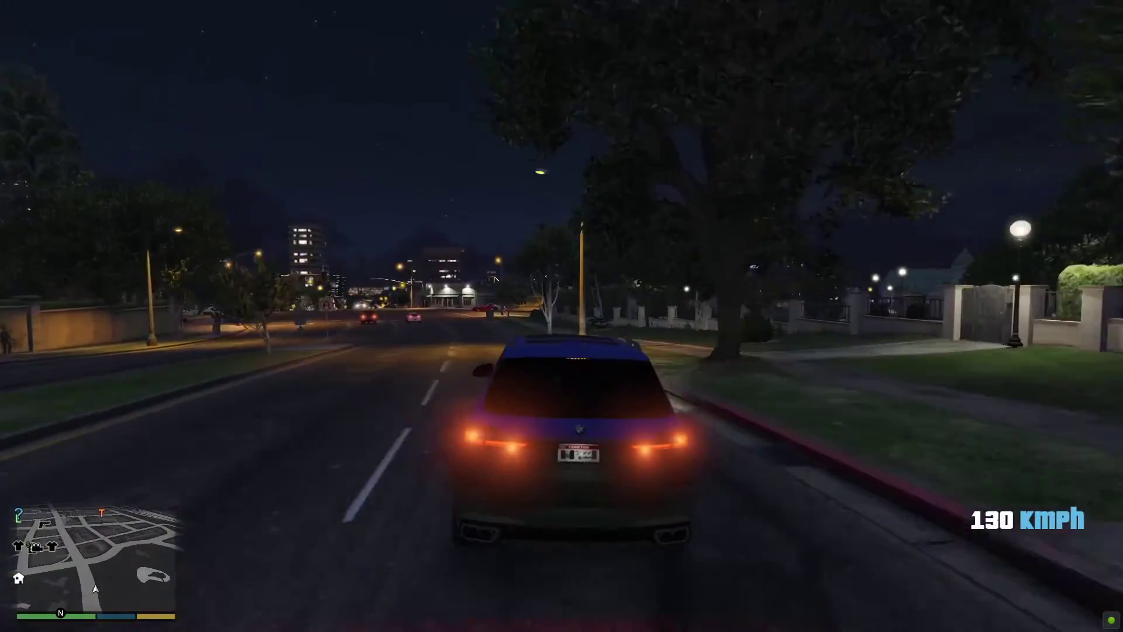
- Slow down in Morningwood, stop the SUV, exit and walk to the driver's door
key(w)
key(s)
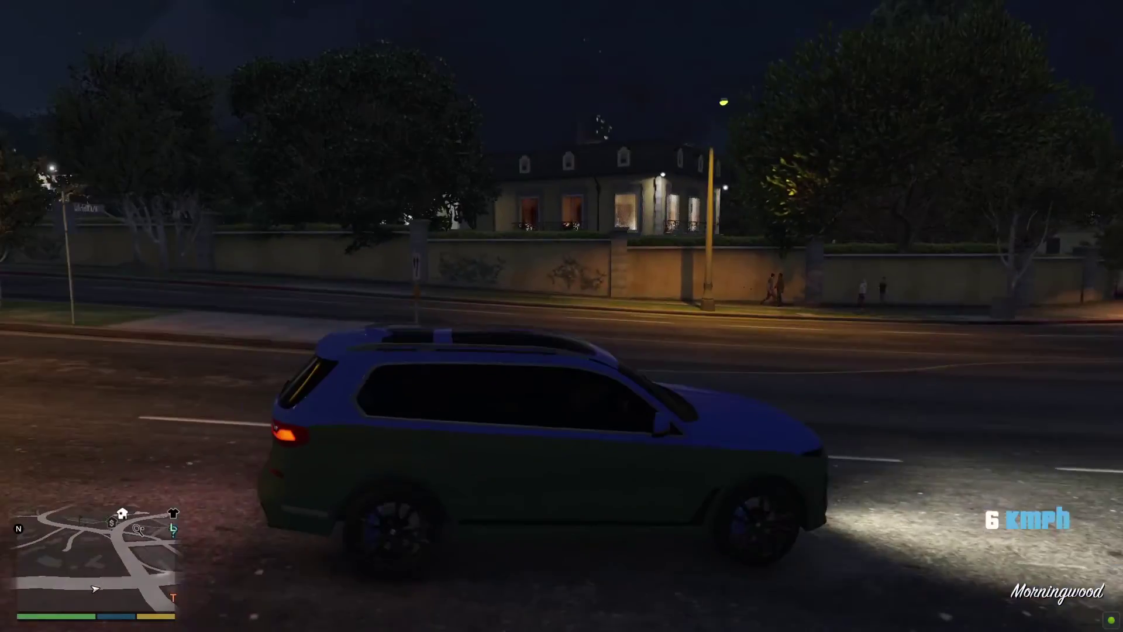
key(s)
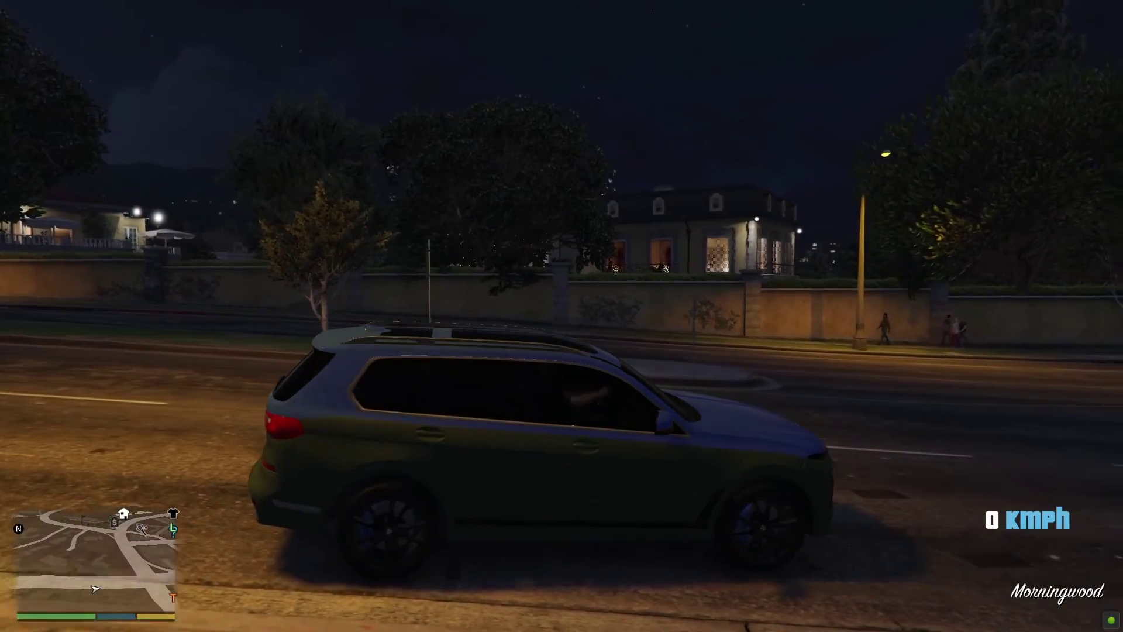
key(f)
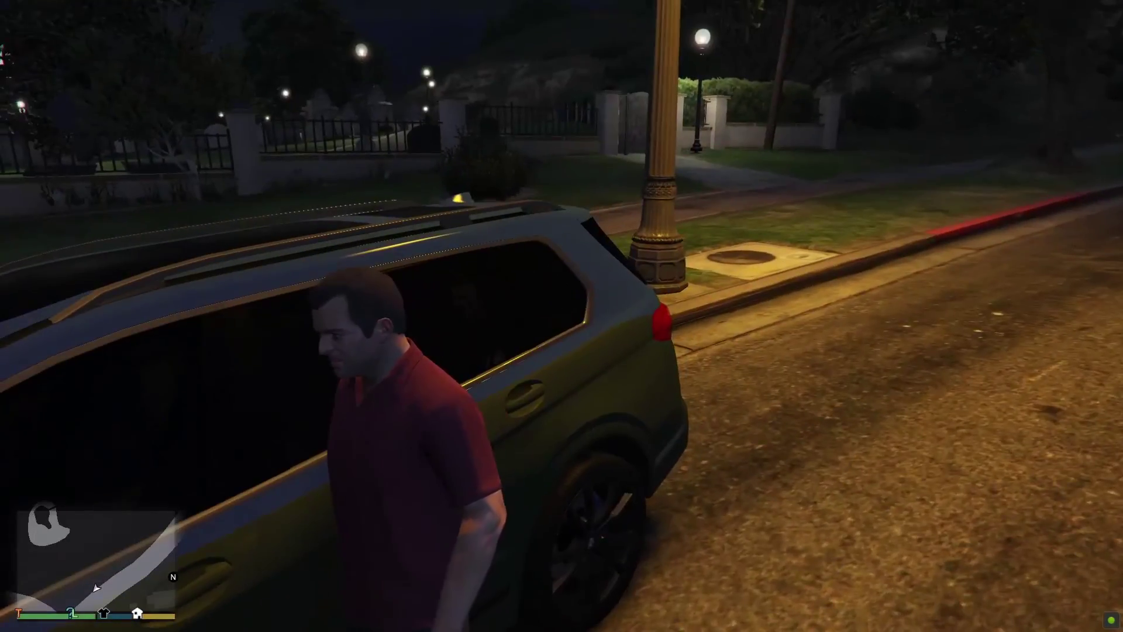
key(f)
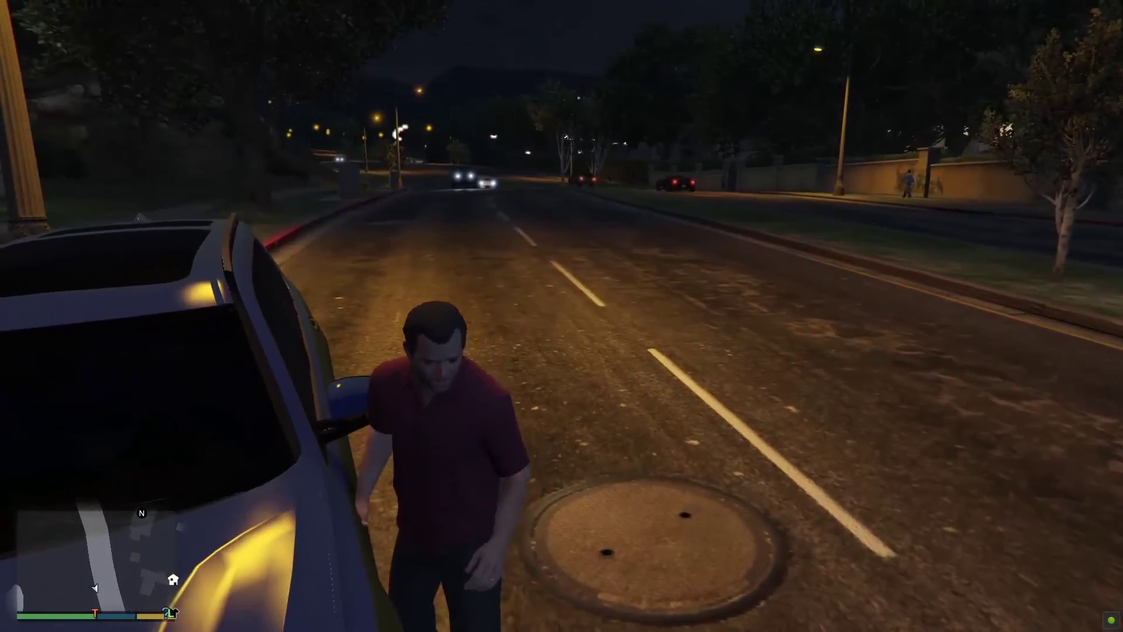